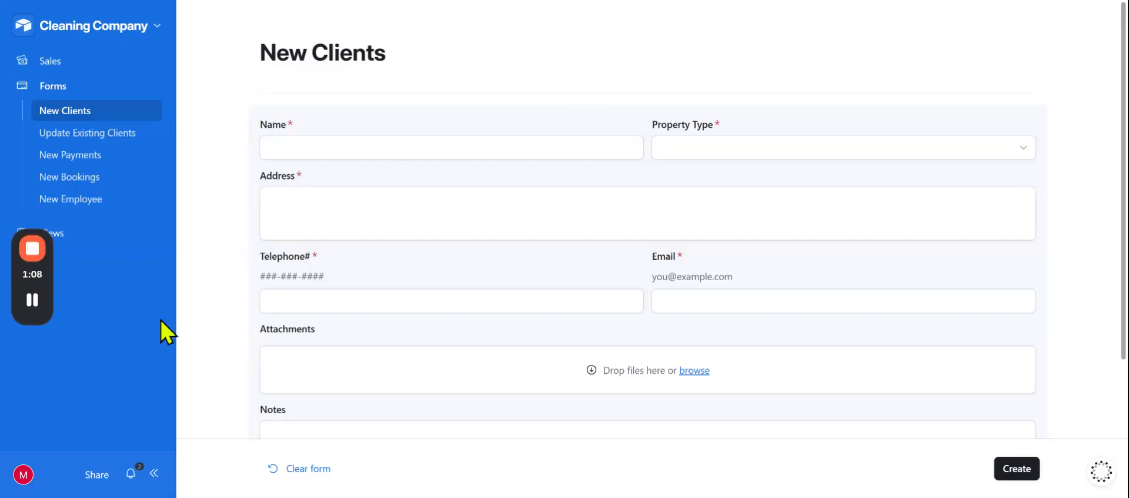
click(32, 303)
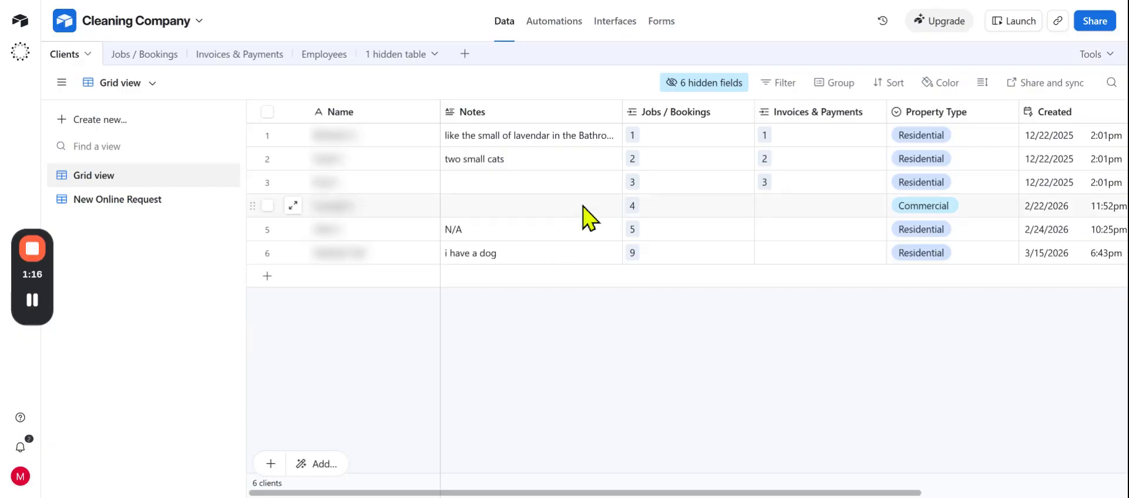
mouse_move(721, 492)
mouse_down()
mouse_move(925, 493)
mouse_move(721, 493)
mouse_up()
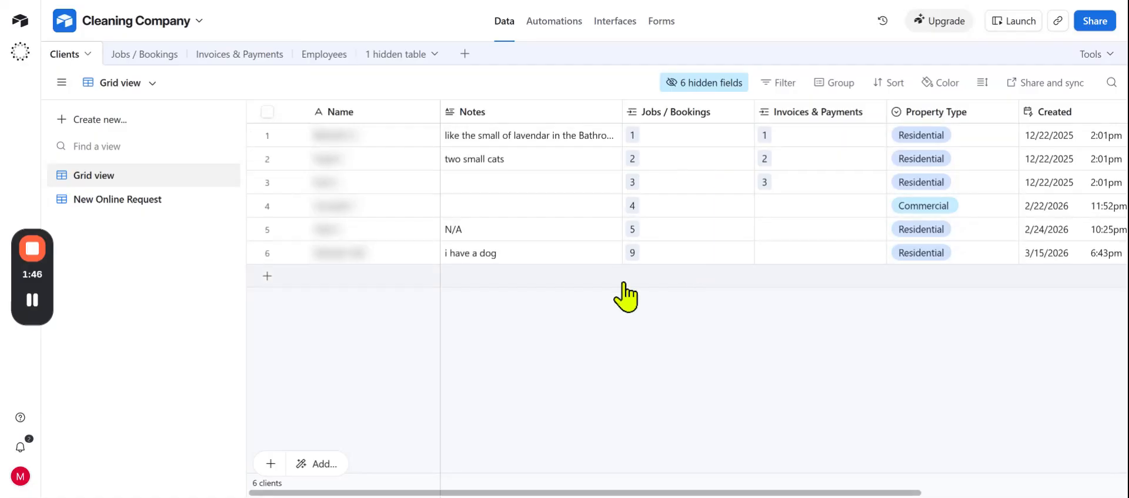
Review booking 1 linked to the first client, covering its status, attachments, cleaner, invoice, booking time and due date.
mouse_move(45, 306)
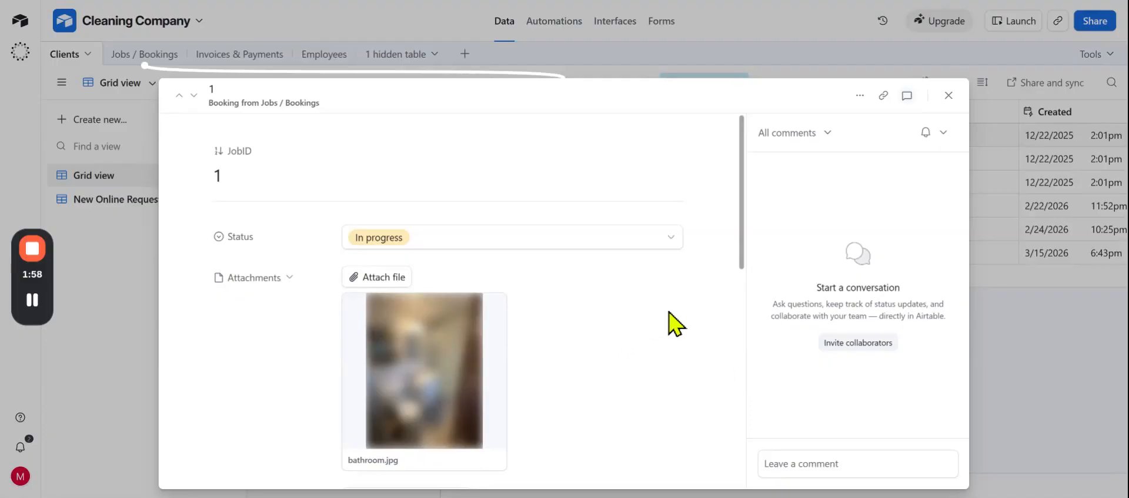
scroll(673, 312, down, 5)
scroll(674, 304, down, 4)
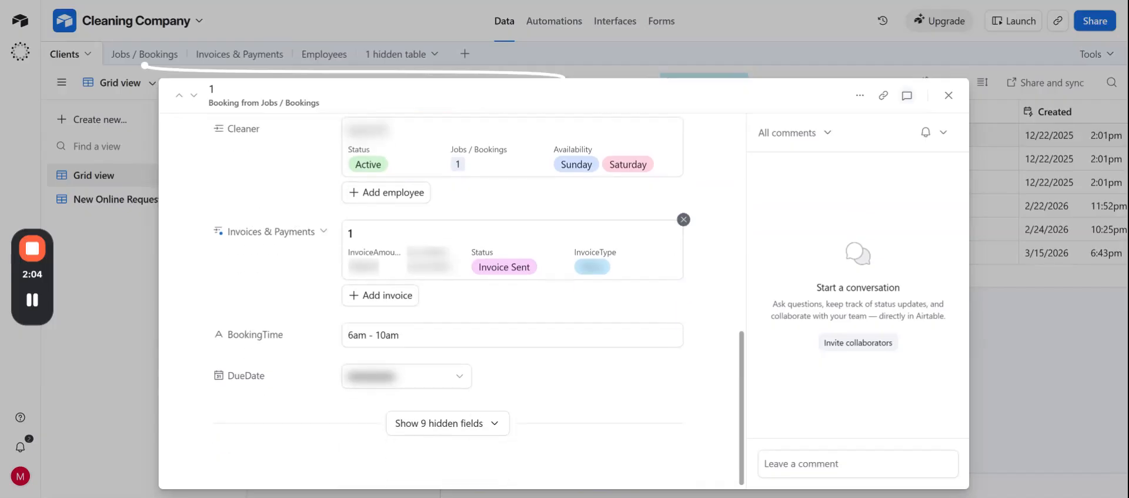
scroll(679, 311, down, 1)
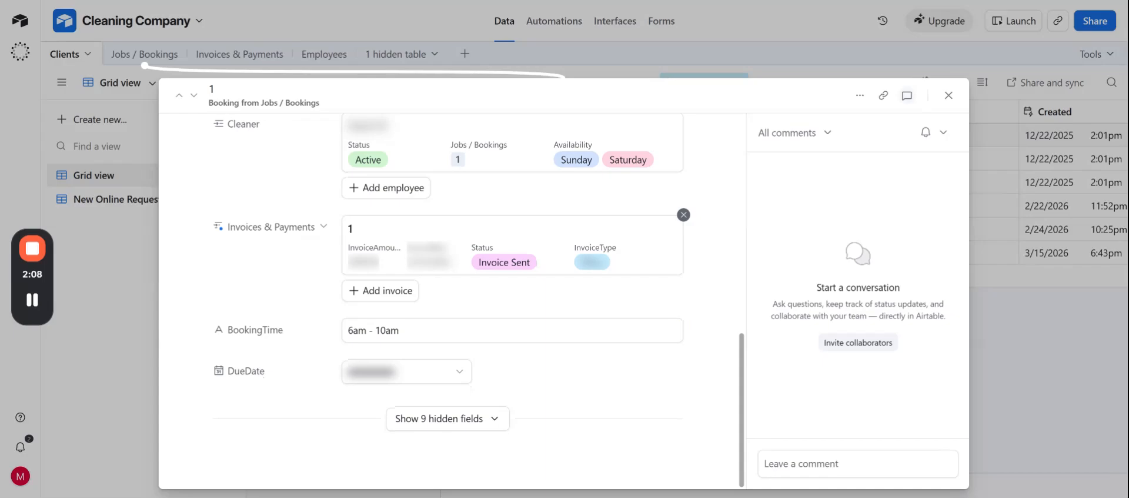
scroll(674, 303, up, 10)
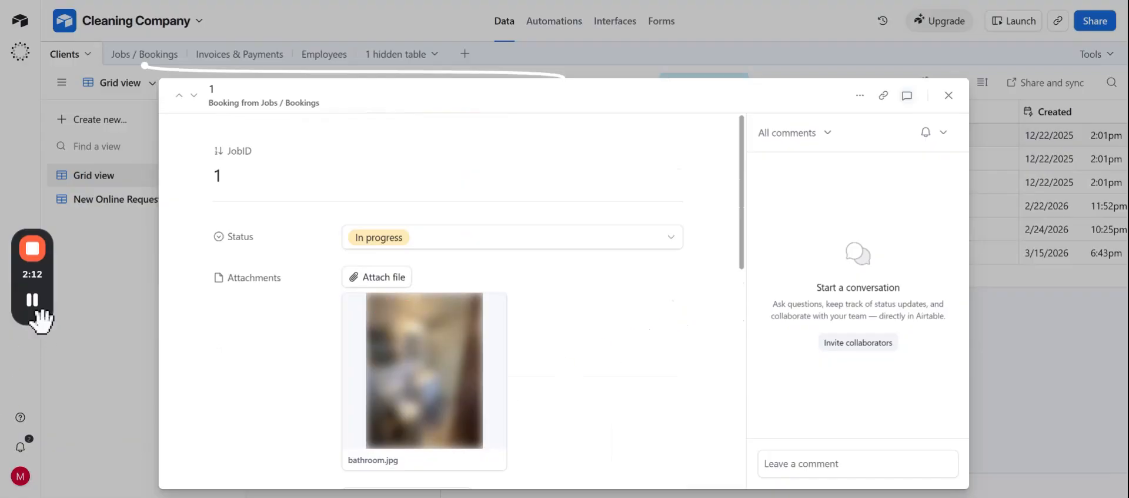
click(32, 298)
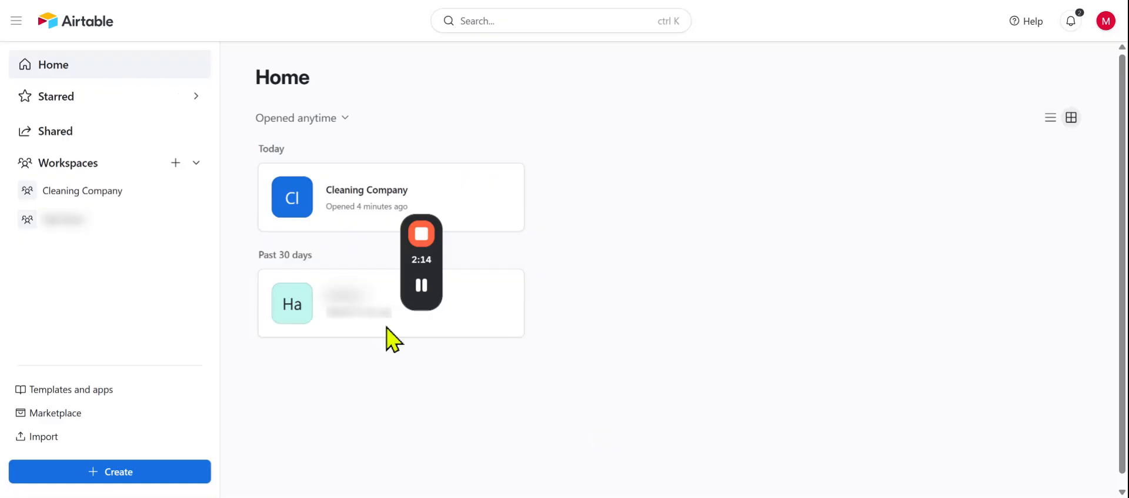
click(138, 476)
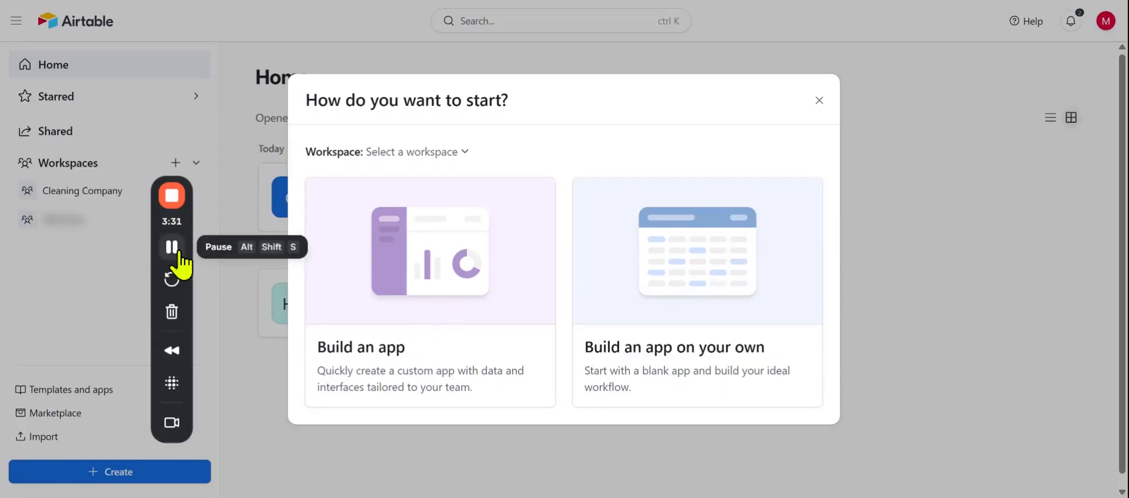
click(173, 247)
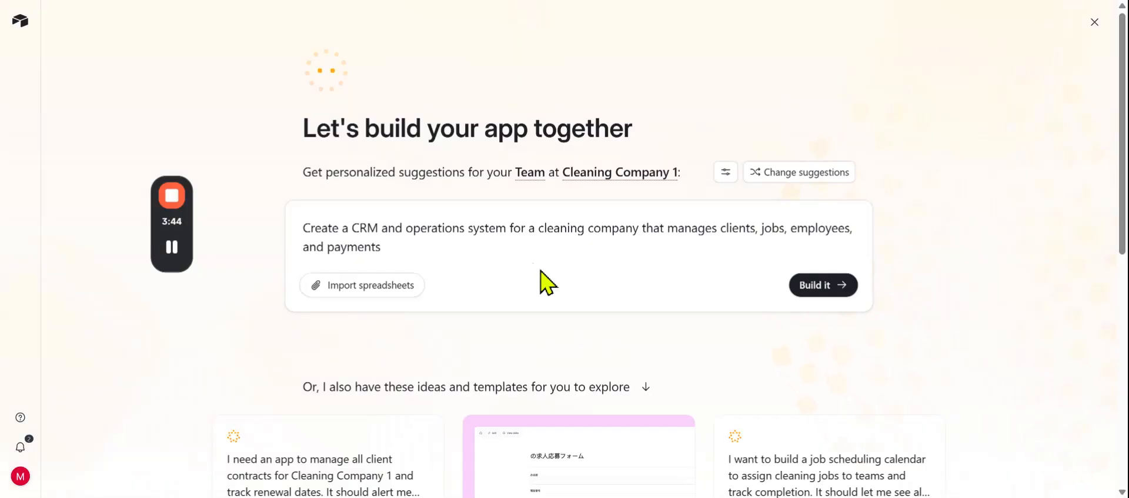
click(174, 253)
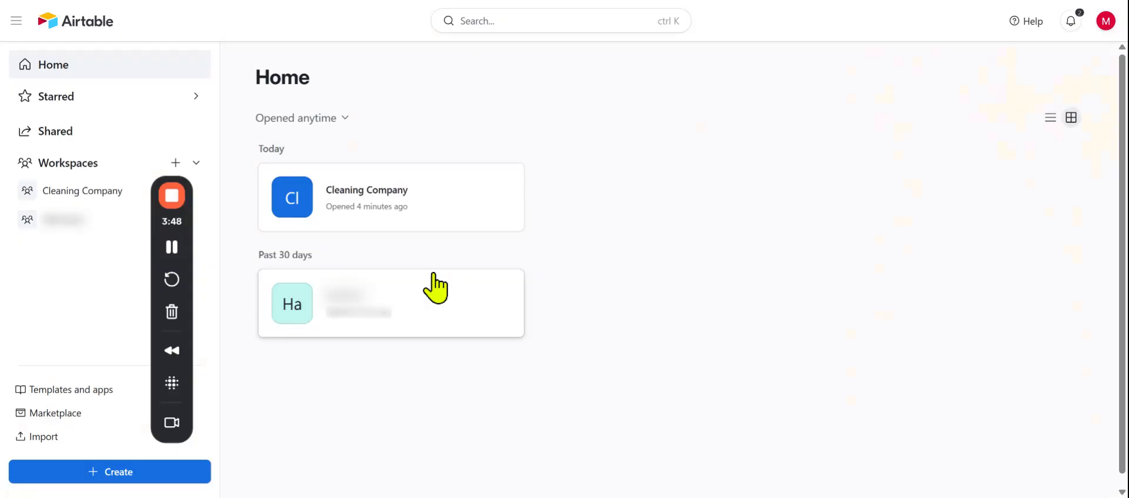
Create a blank base in the Cleaning Company workspace, built without AI, and close the assistant chat.
click(109, 474)
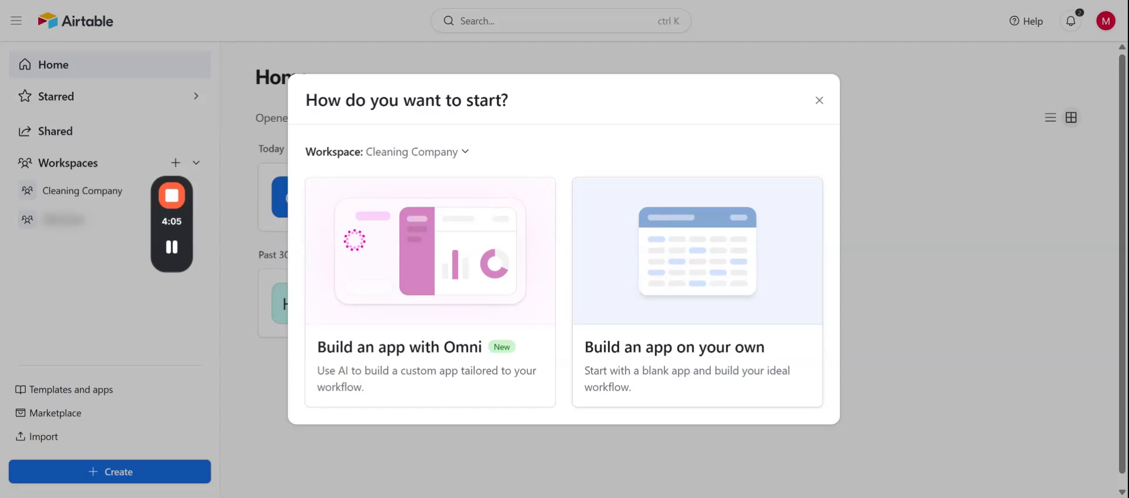
click(681, 366)
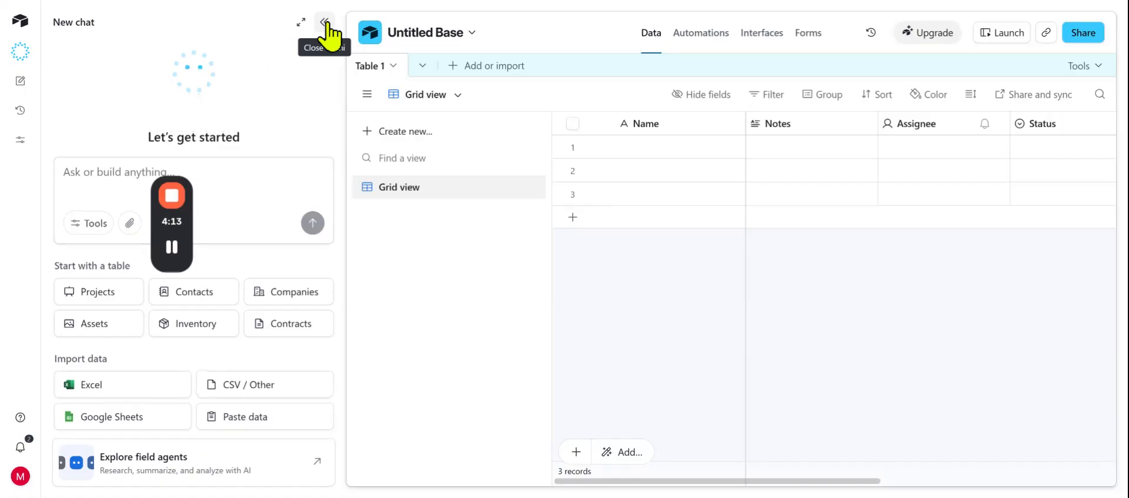
click(325, 23)
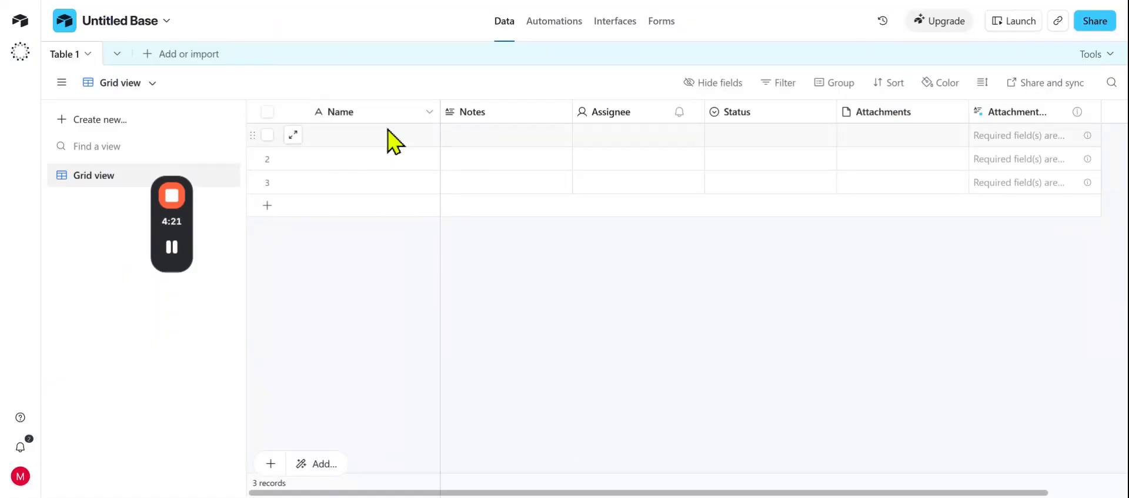
Rename the primary Name field as ClientName, keeping it as single line text.
click(374, 116)
click(429, 113)
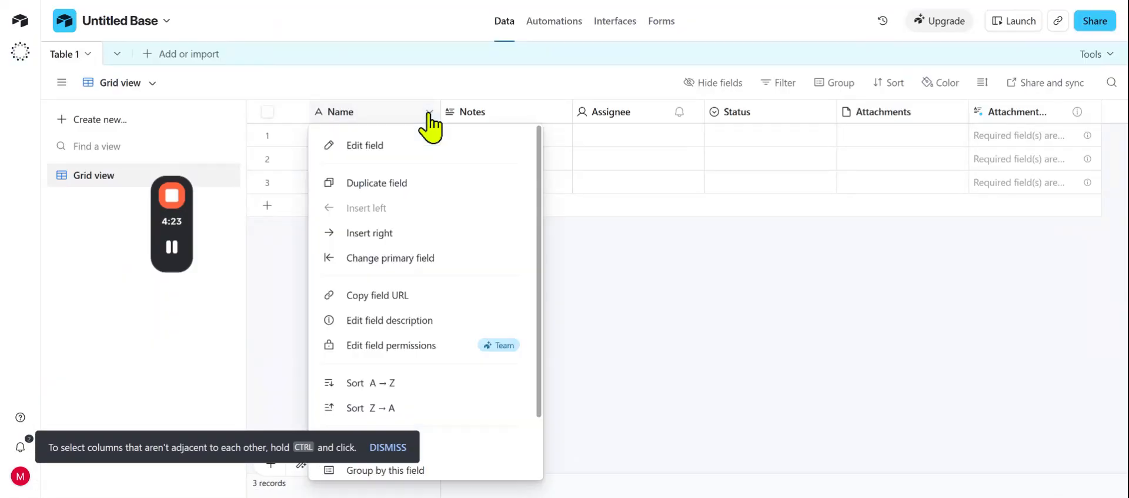
click(393, 147)
click(335, 152)
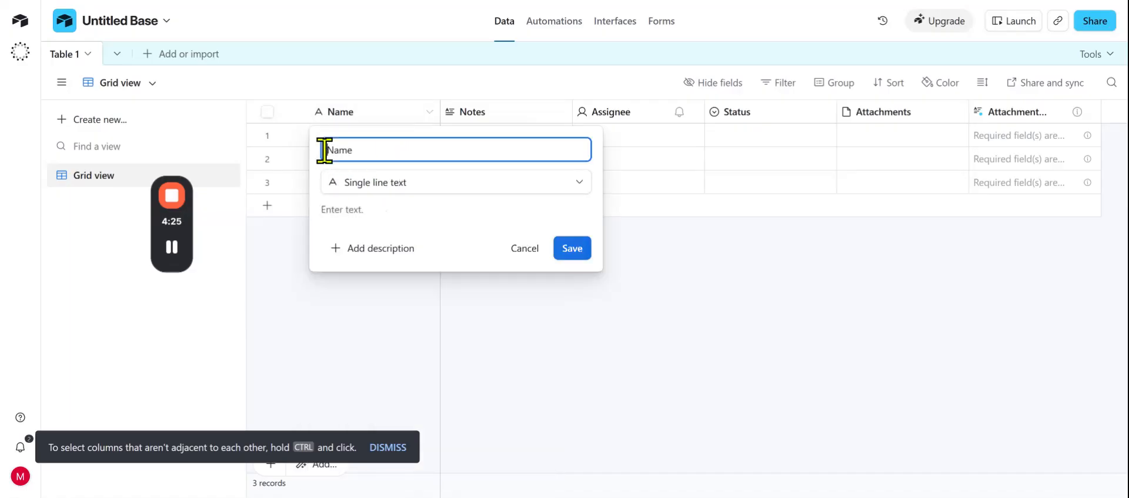
text(Client)
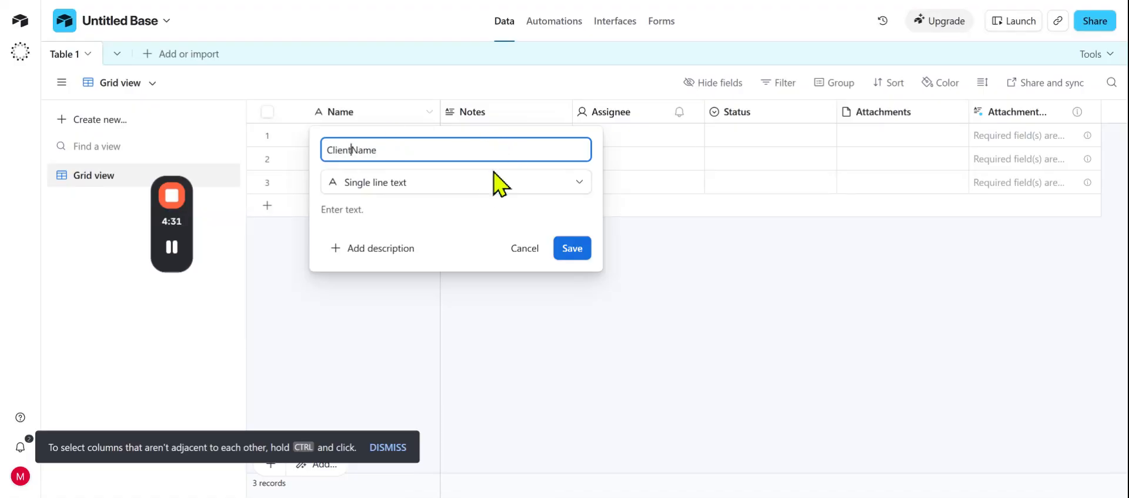
click(565, 250)
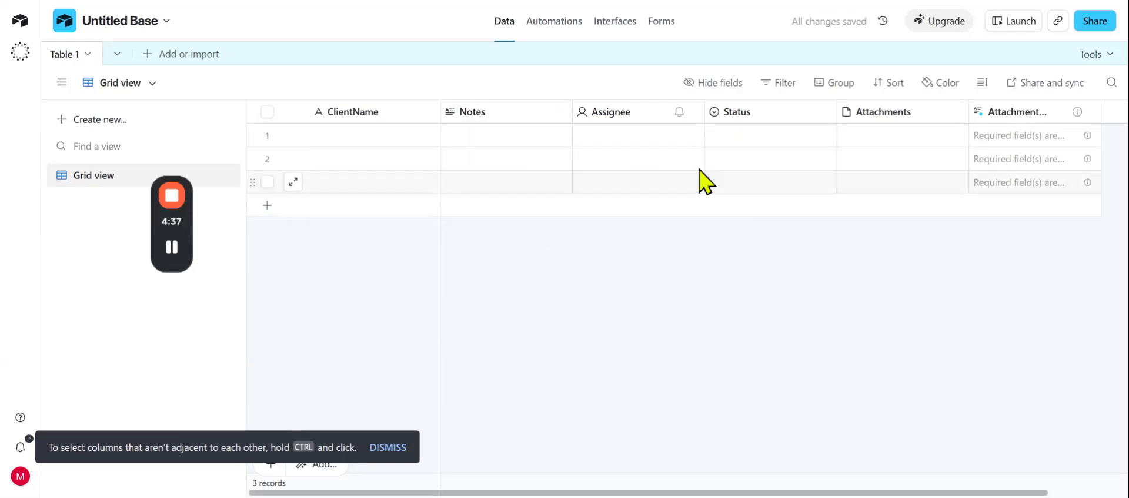
Rename the Assignee field as Email and change its field type to Email.
click(694, 112)
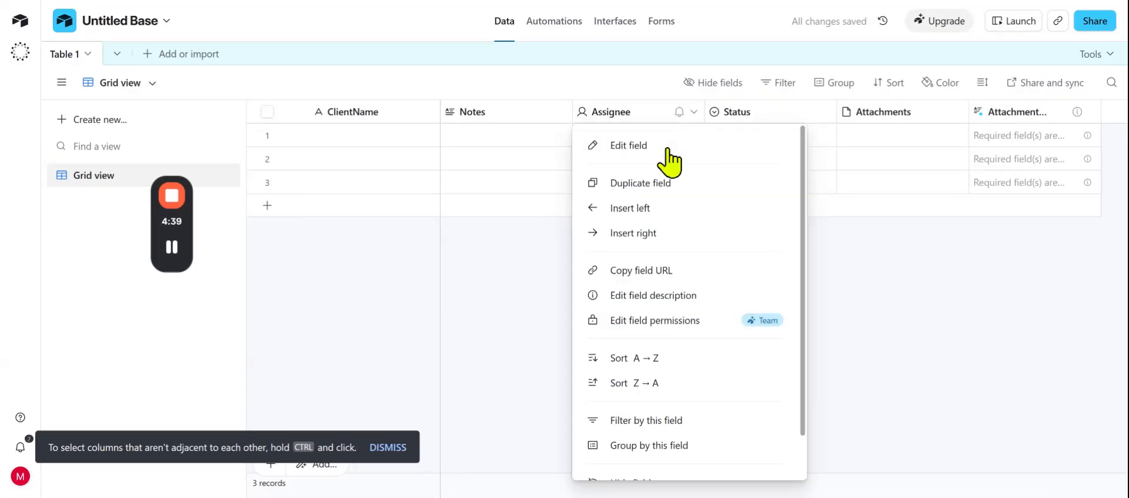
click(628, 145)
double_click(556, 147)
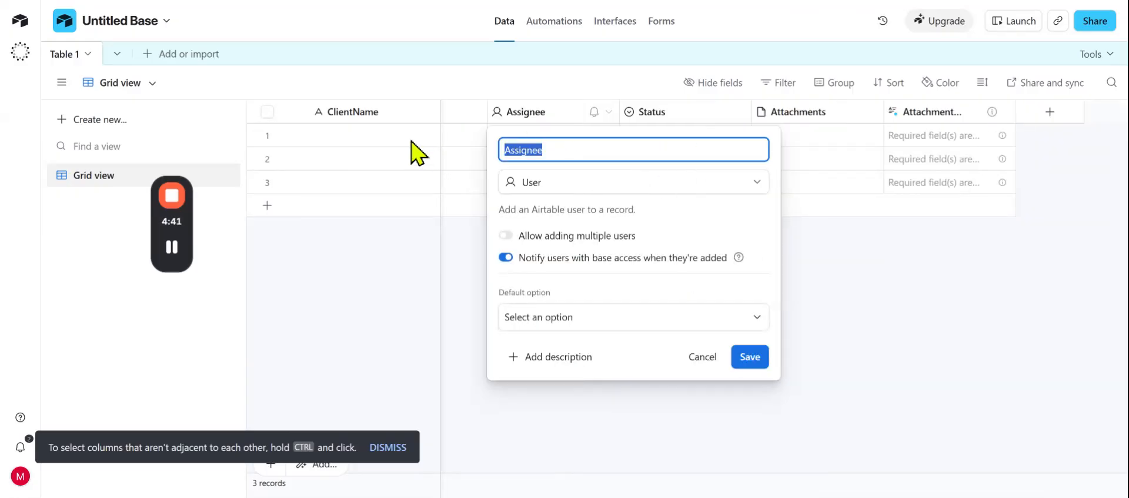
text(Email)
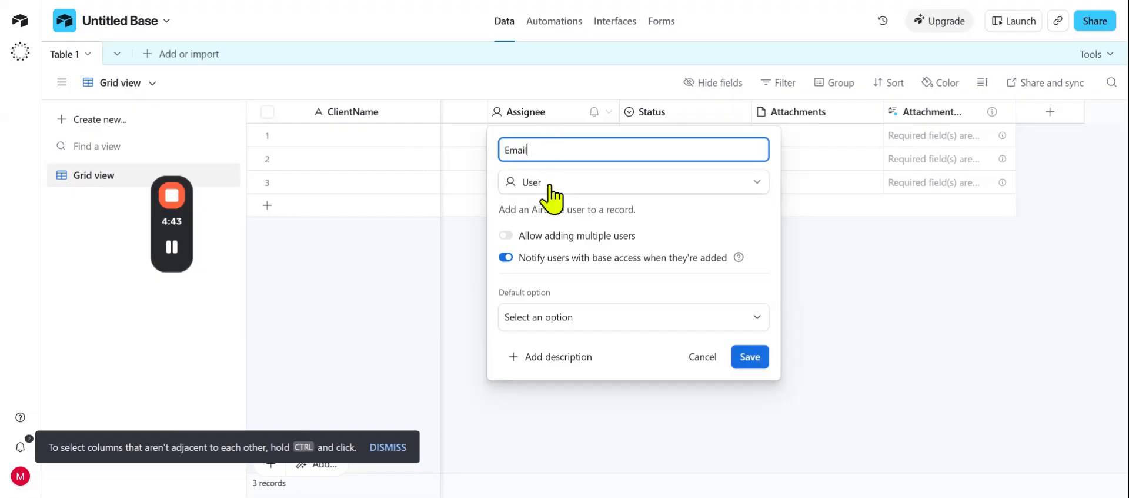
click(550, 183)
text(emai)
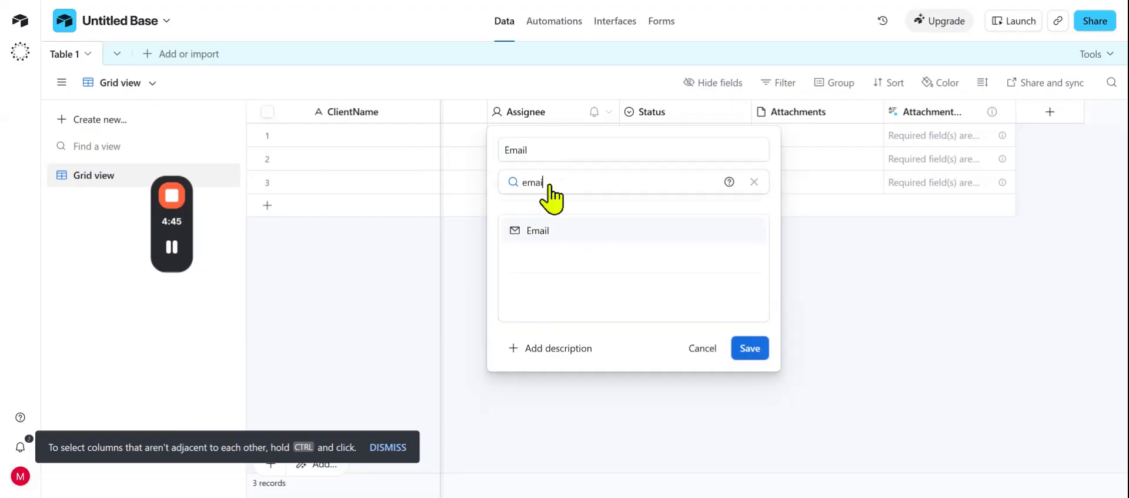
click(547, 232)
click(748, 248)
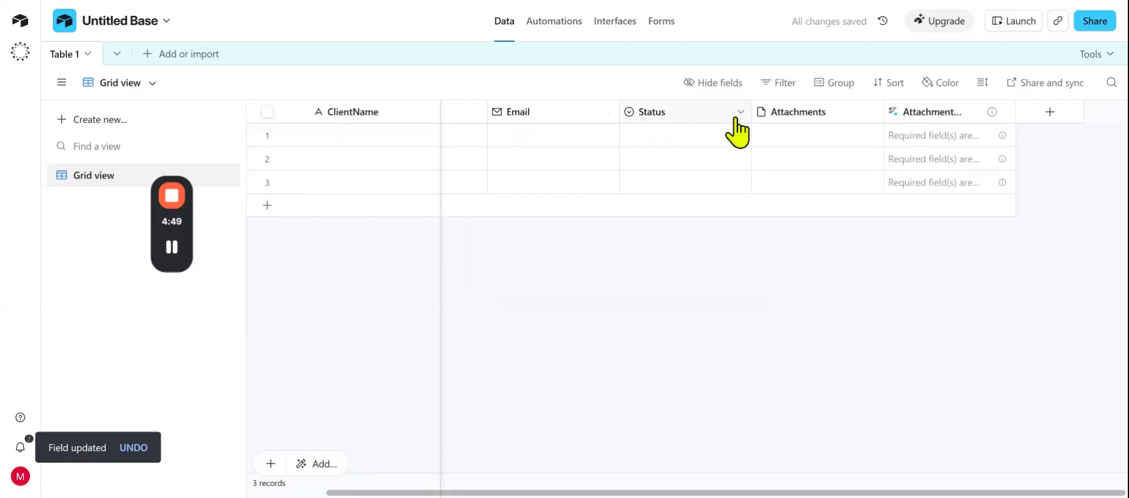
Rename the Status field as Phone and change its field type to Phone number.
click(740, 113)
click(711, 151)
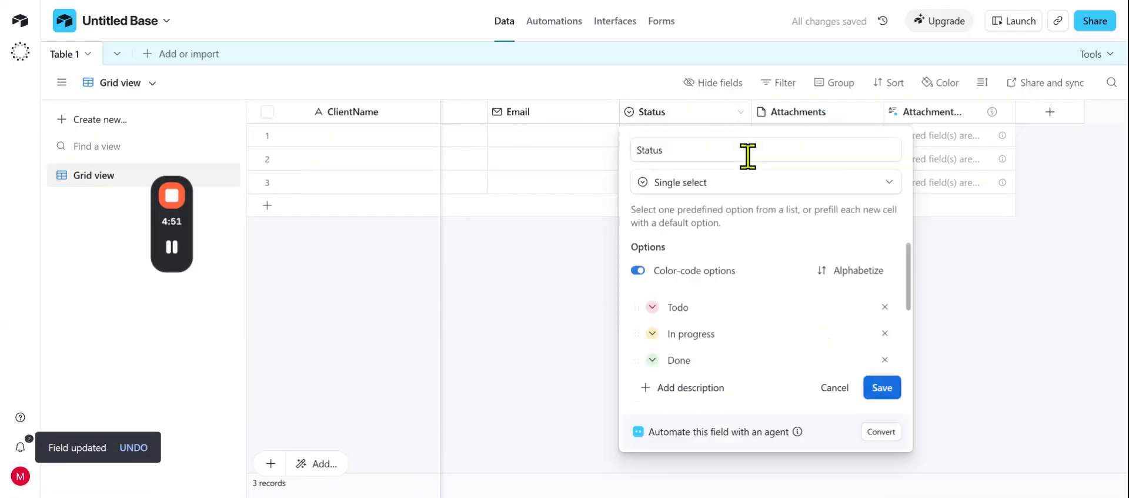
click(728, 158)
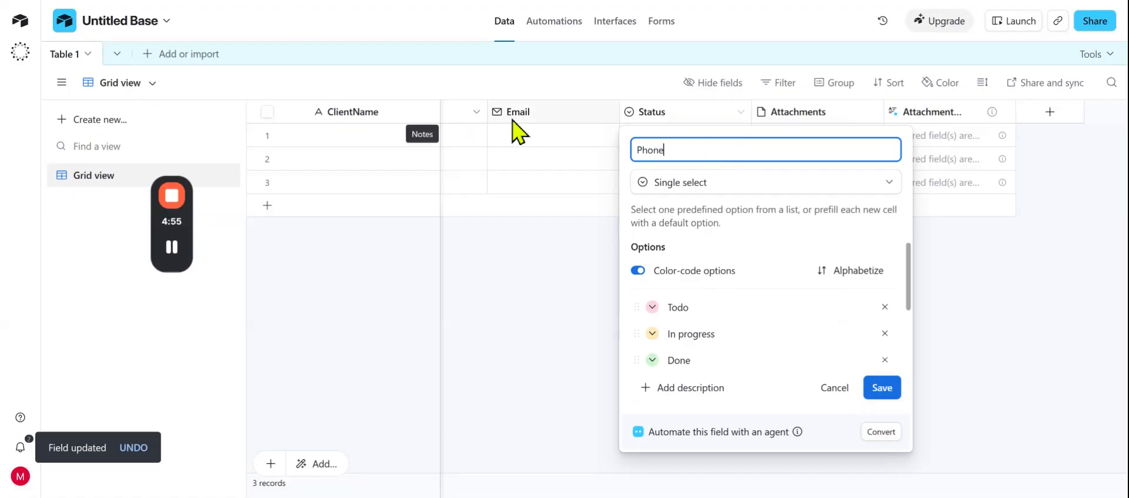
click(663, 182)
text(ph)
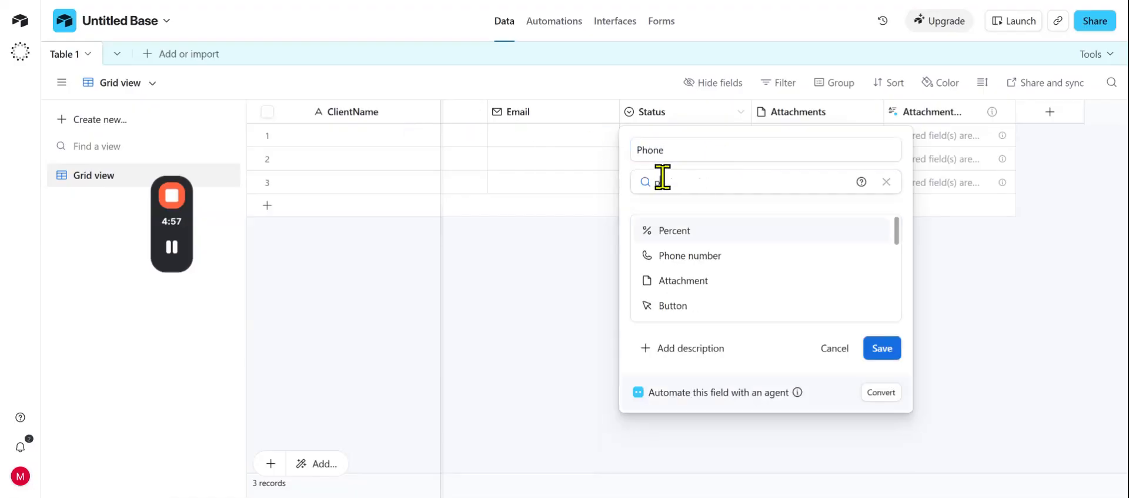
text(on)
click(710, 231)
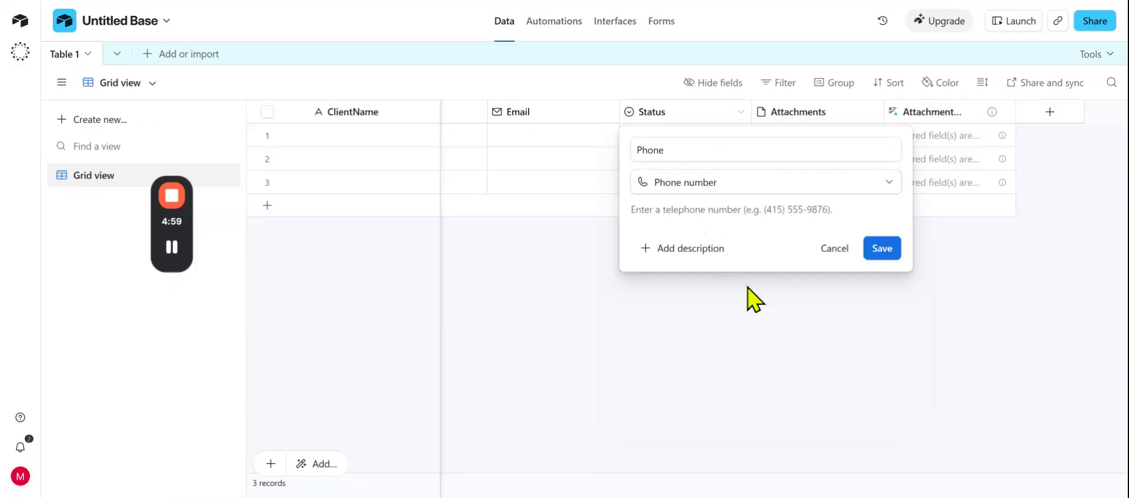
click(882, 250)
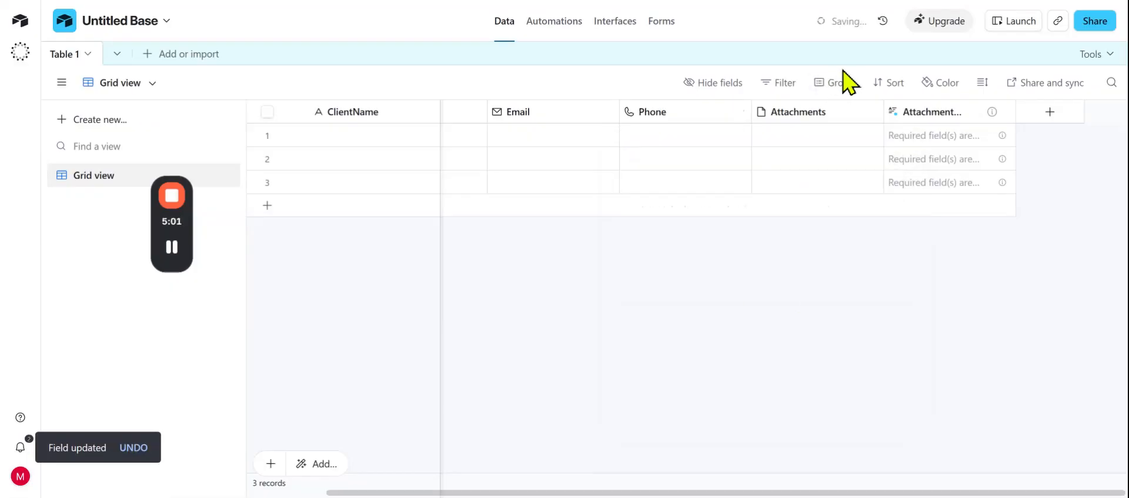
Rename the Attachments field as Address, change its type to Single line text and accept the impact on its dependent field.
click(873, 113)
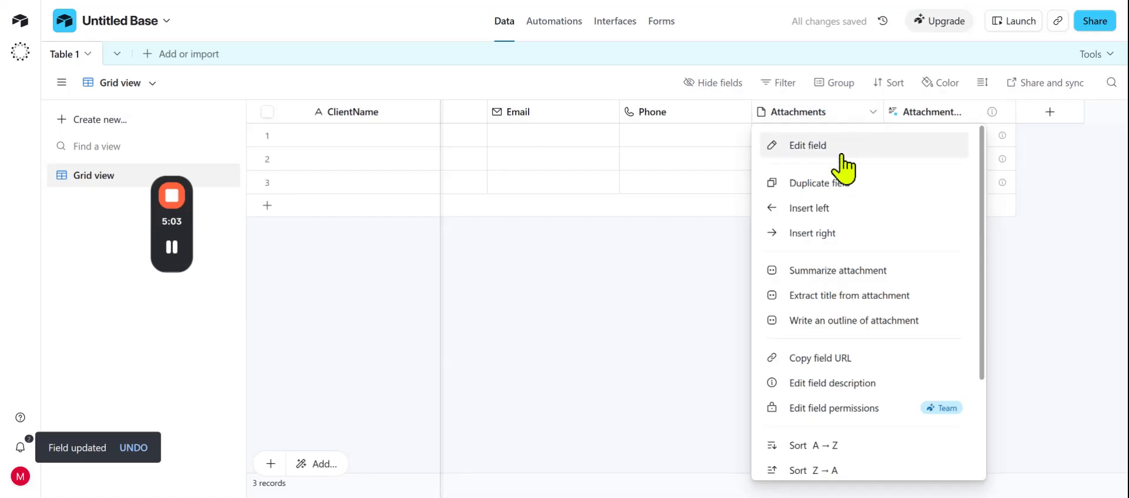
click(841, 150)
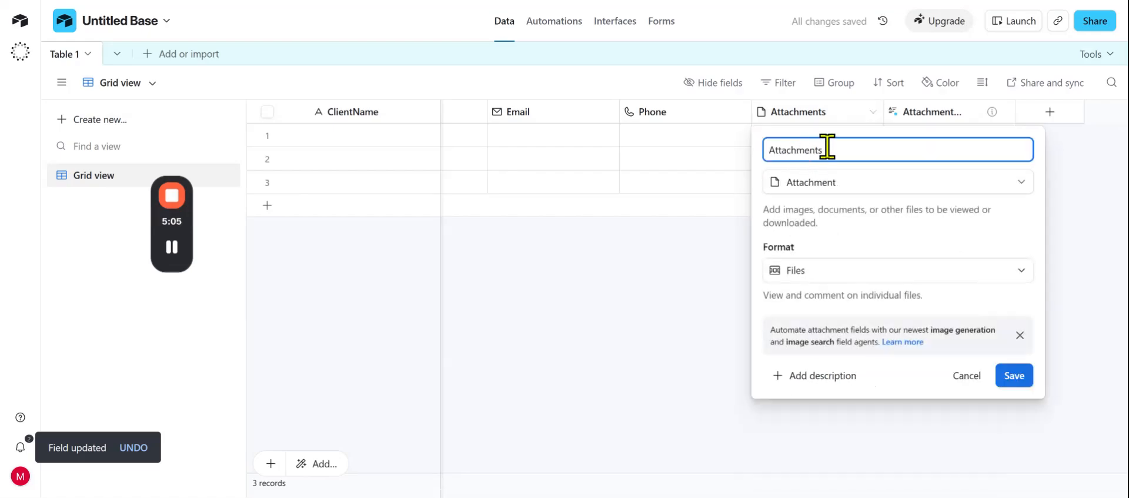
key(ctrl+a)
text(A)
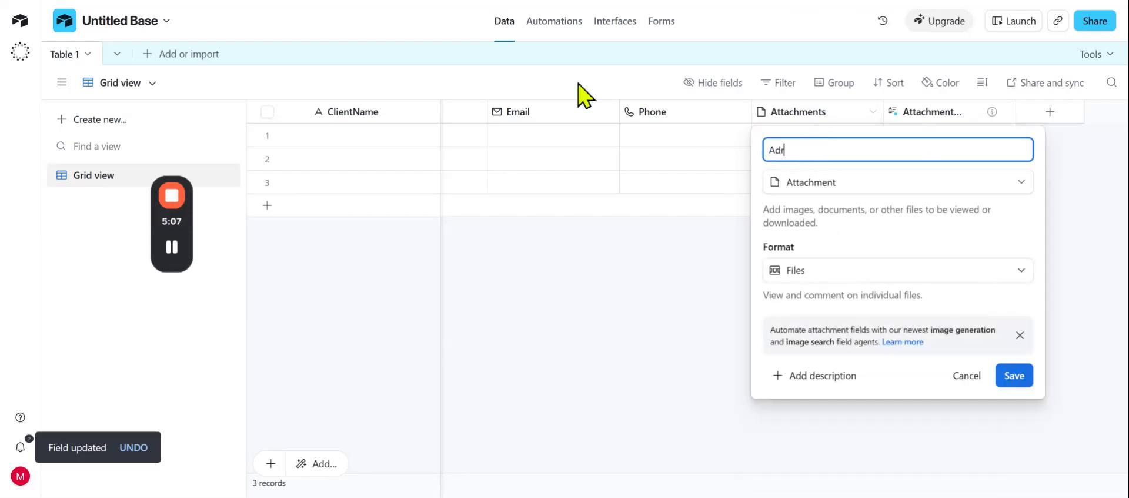
text(ddress)
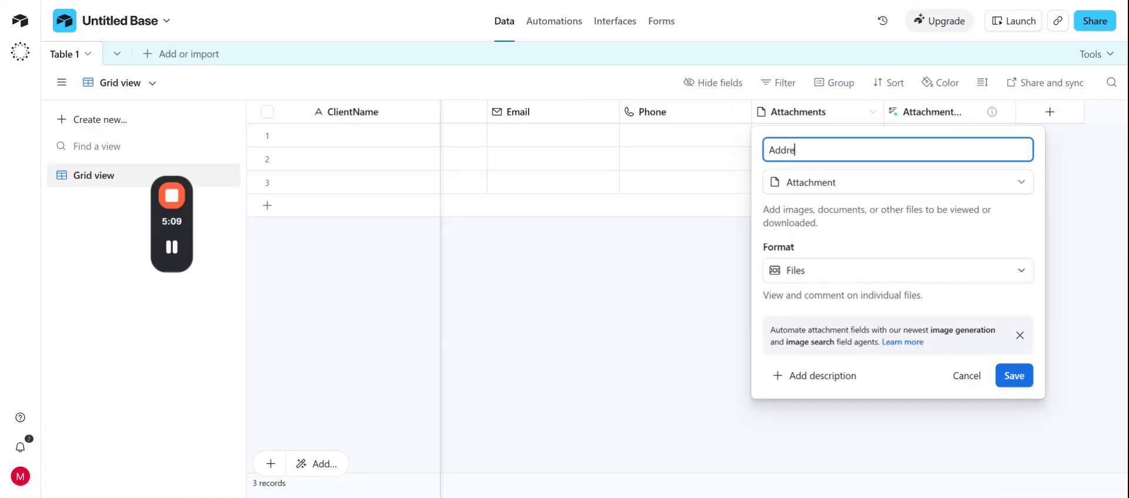
click(809, 183)
click(879, 259)
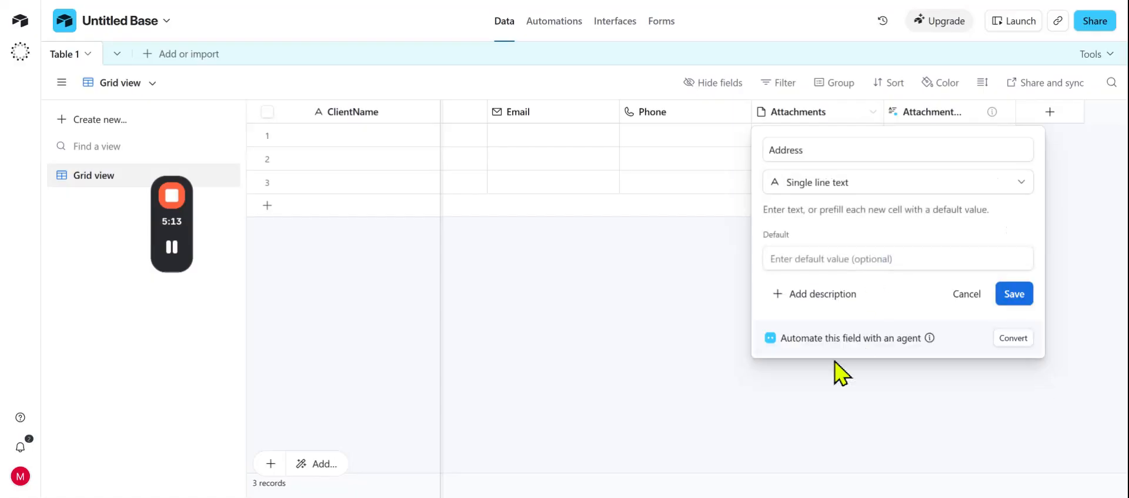
click(1013, 294)
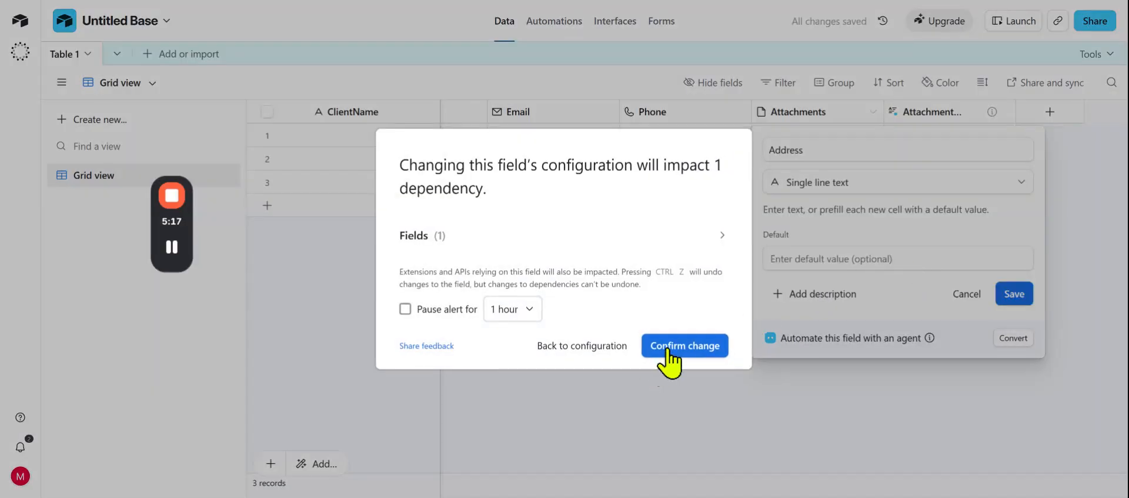
click(669, 347)
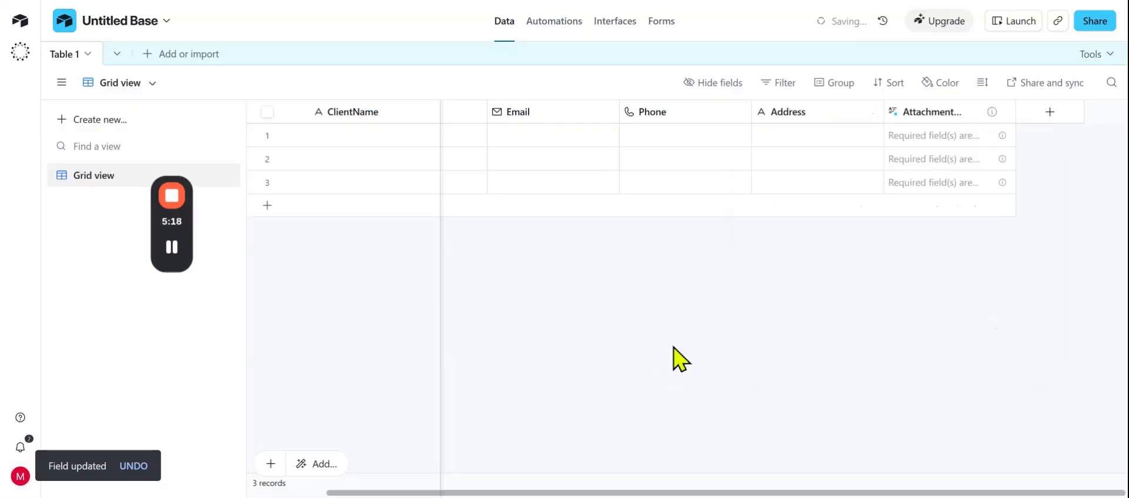
Delete the leftover AI attachment field after Address and move the Notes field to the end, following Address.
click(1004, 113)
scroll(981, 452, down, 3)
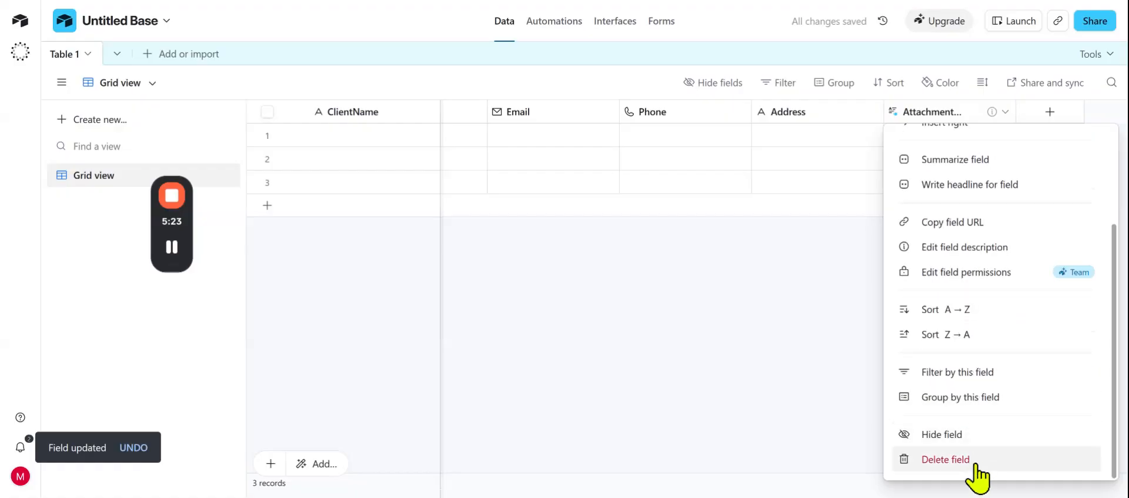
click(965, 460)
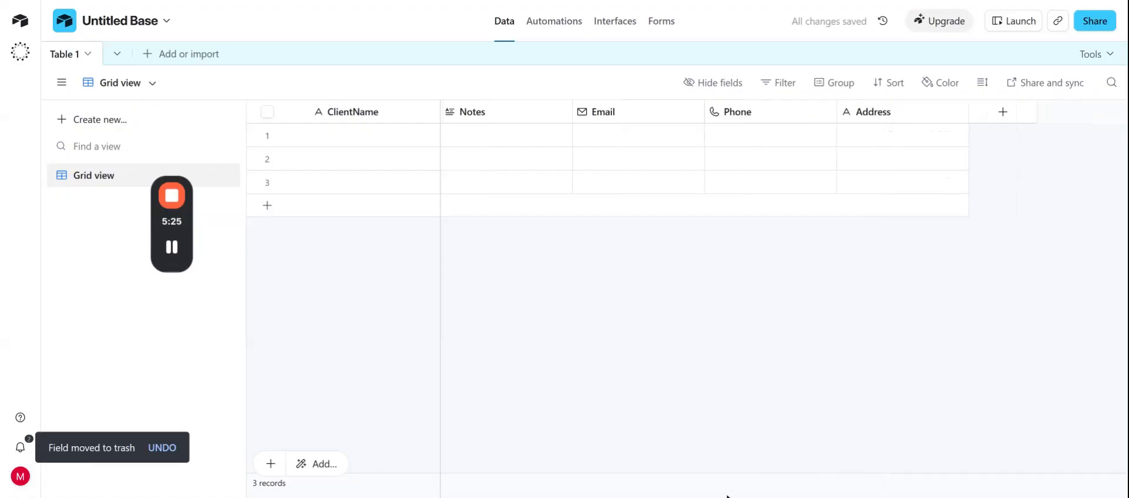
drag(499, 112, 932, 118)
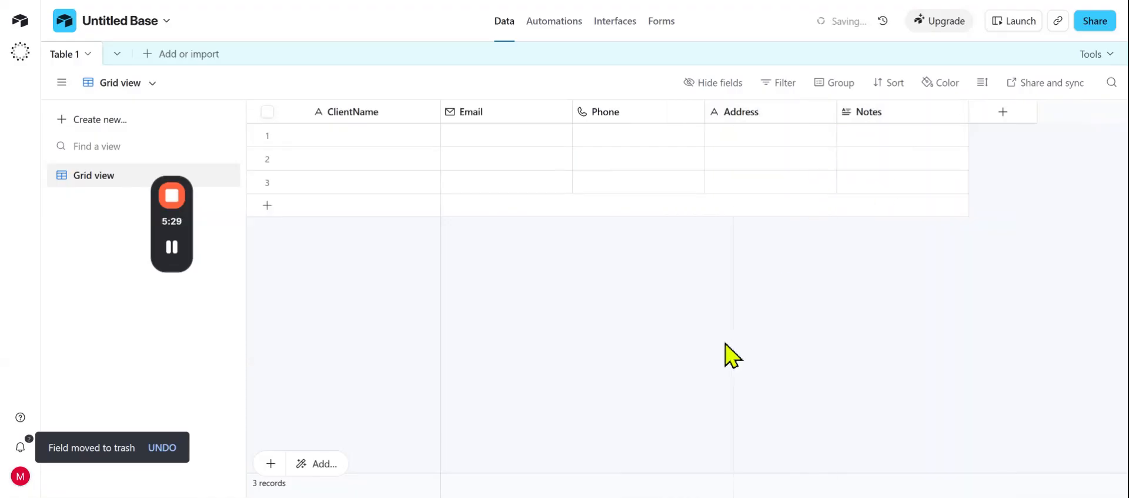
Rename Table 1 as Clients, with each record called Client.
click(86, 53)
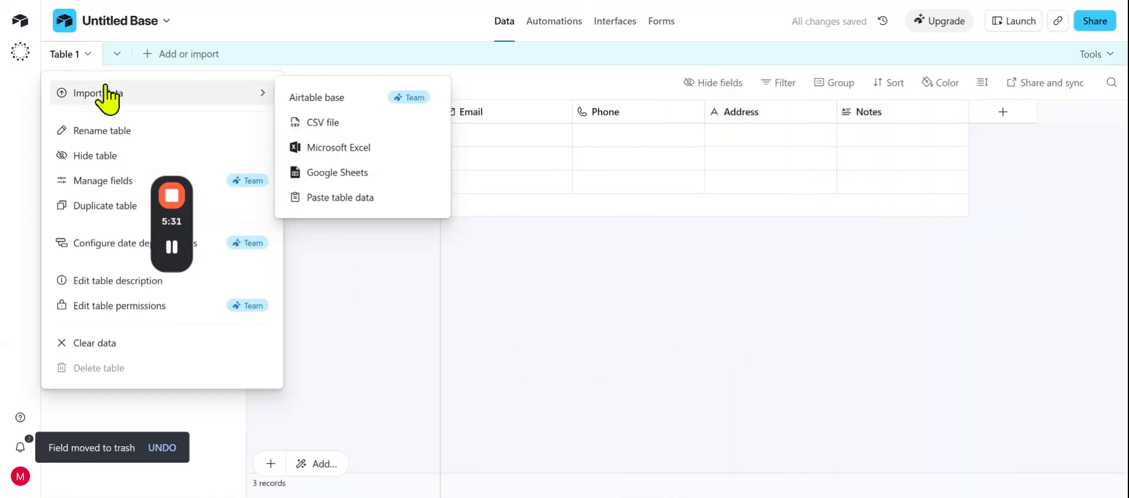
click(112, 132)
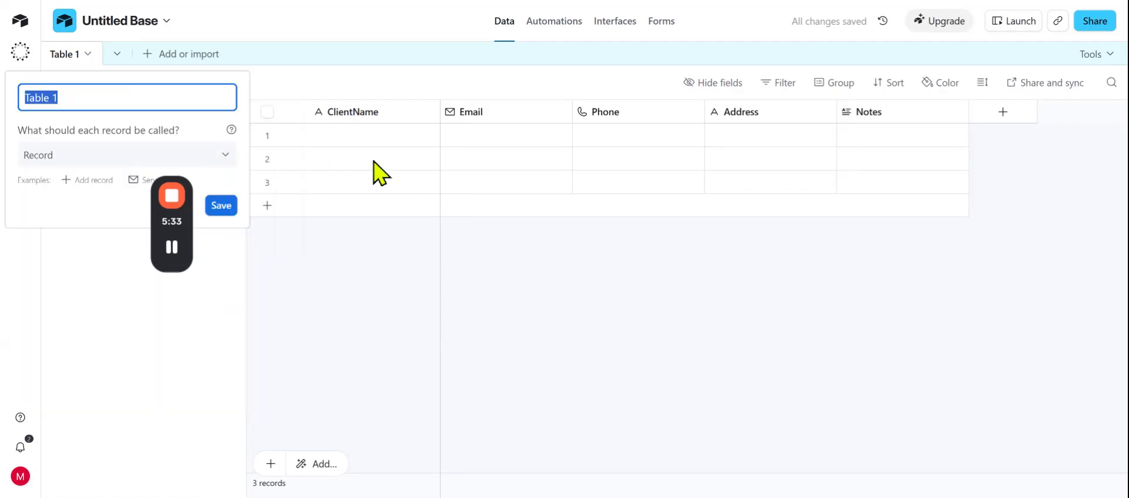
text(Clients)
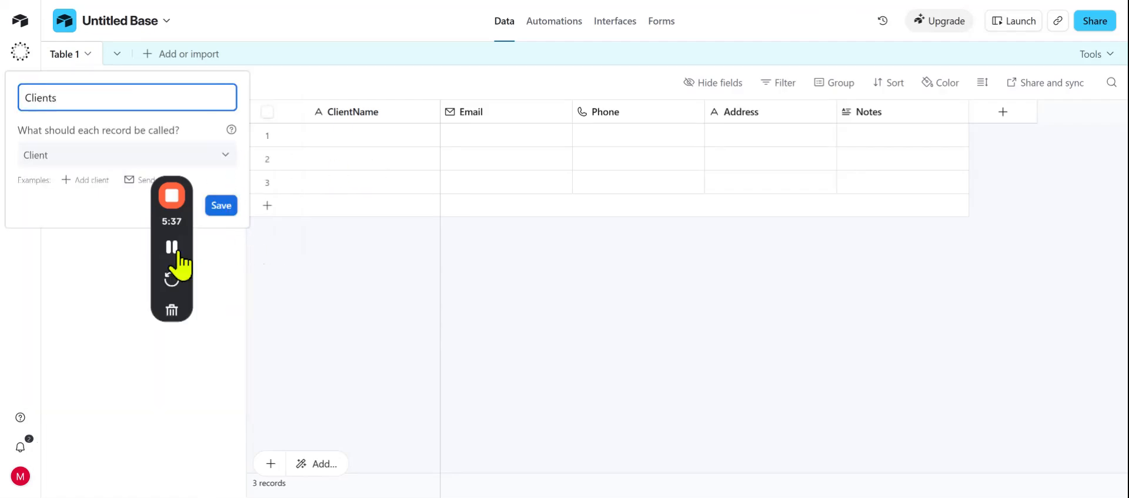
click(221, 205)
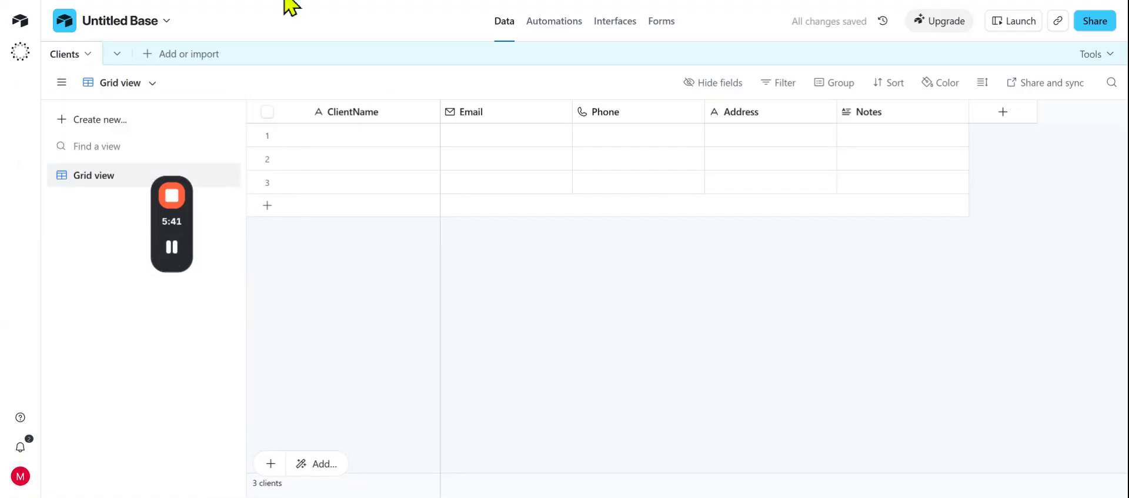
Add a second blank table from scratch, named Jobs and Bookings, with each record called Booking.
click(147, 55)
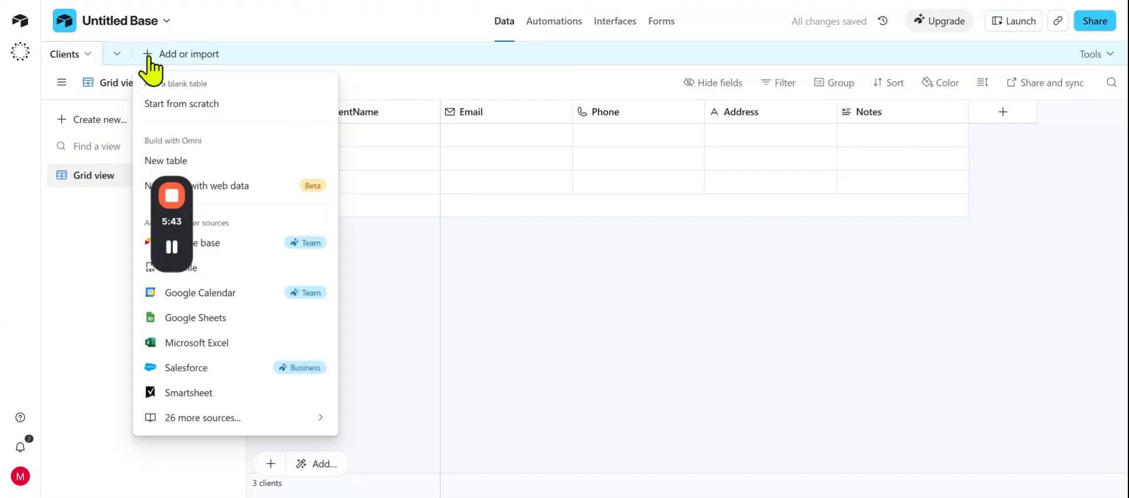
click(244, 107)
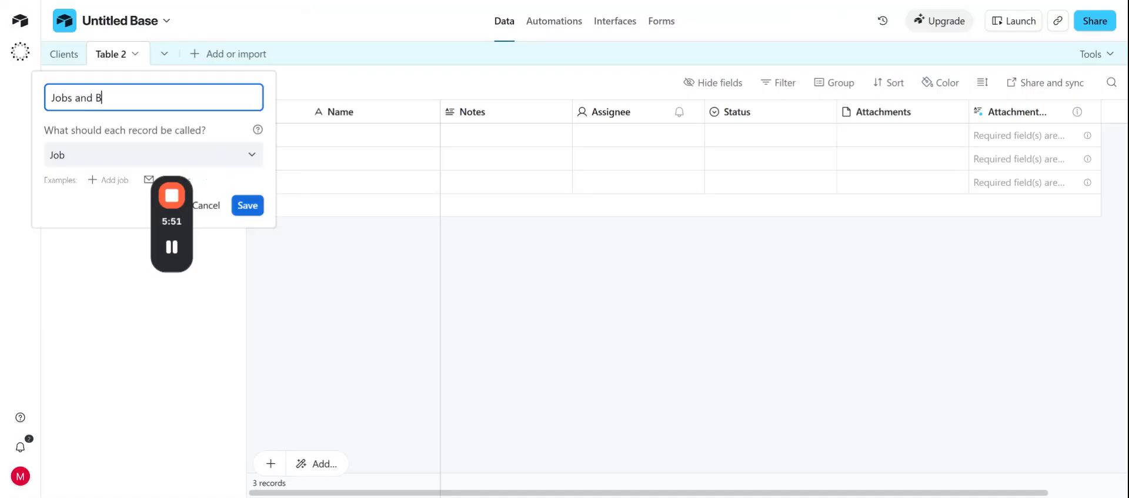
text(Jobs and Bookings)
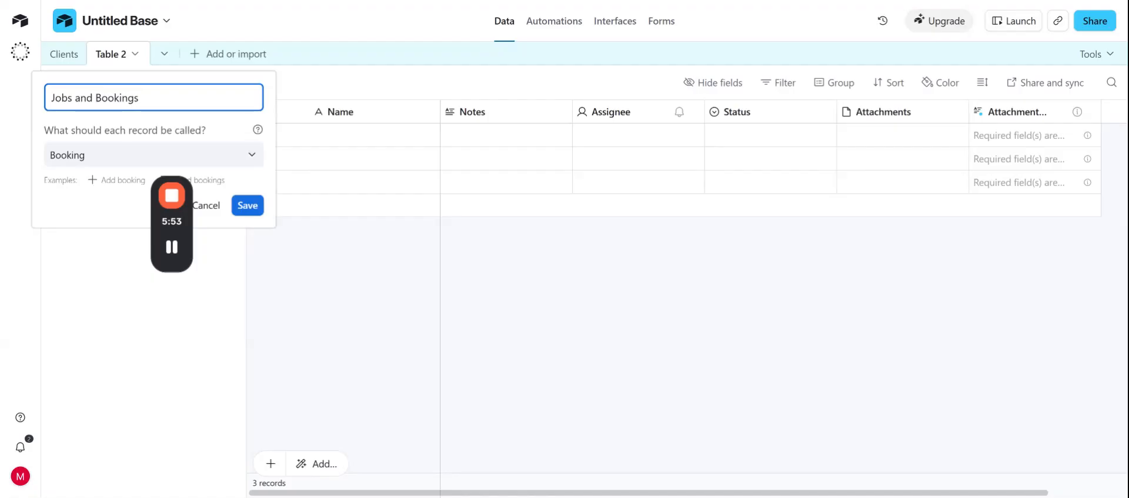
click(247, 206)
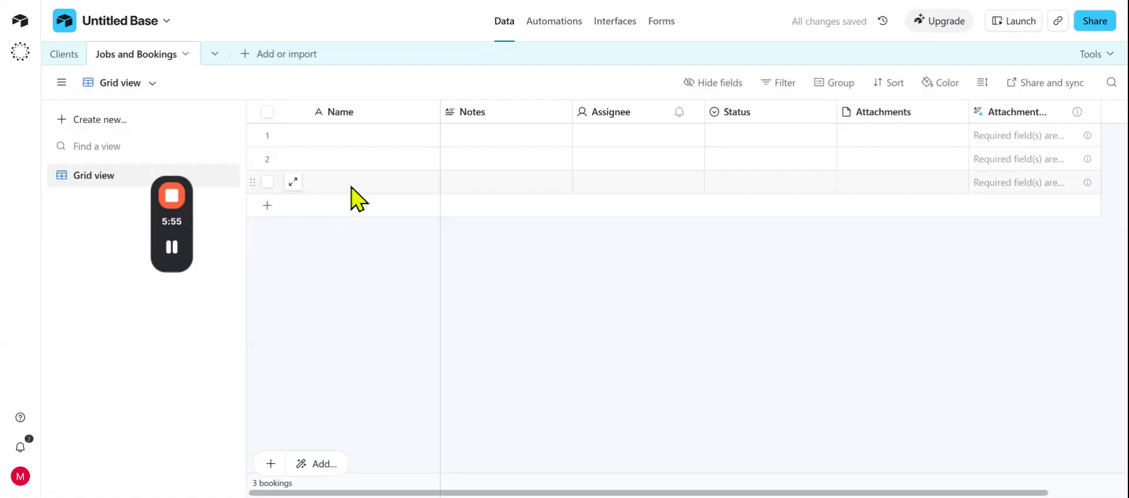
Rename the primary Name field of Jobs and Bookings as Job ID and change its type to Autonumber.
click(430, 115)
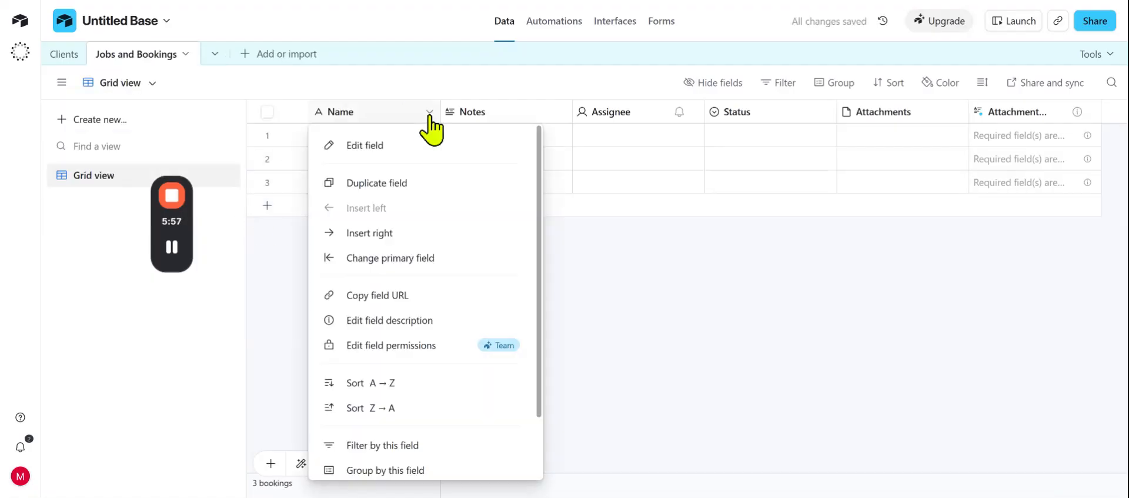
click(384, 145)
click(432, 155)
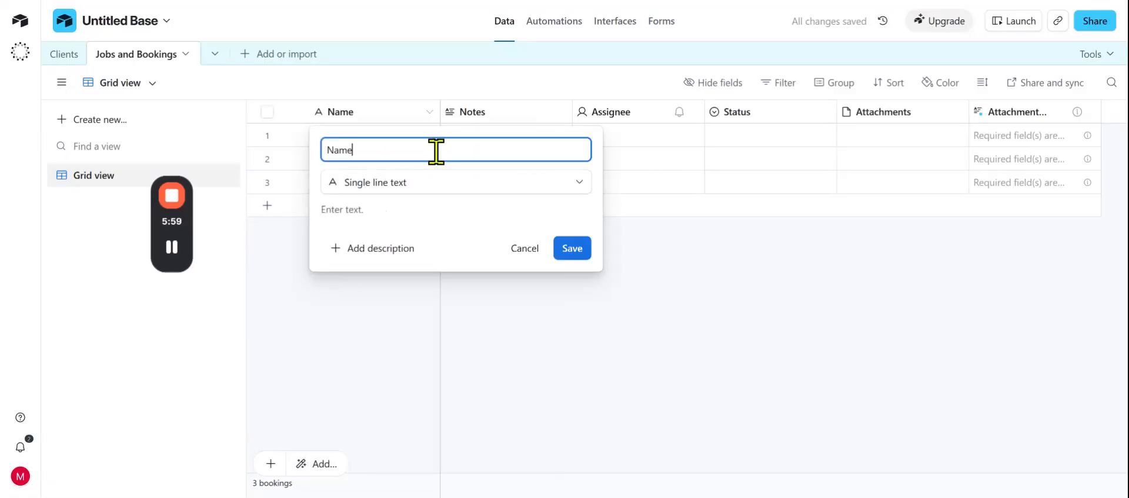
key(BackSpace)
key(BackSpace)
key(BackSpace)
text(Job ID)
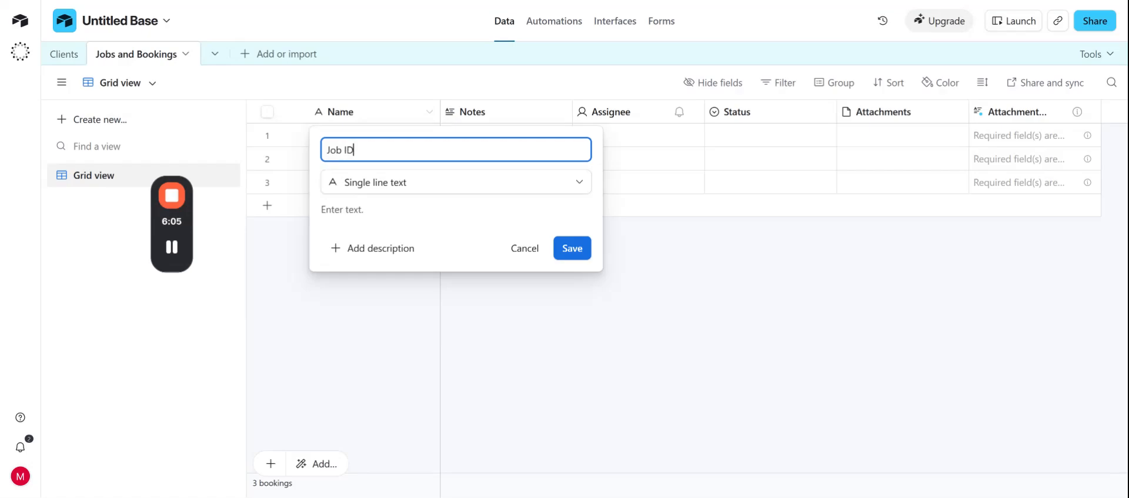
click(447, 182)
text(aut)
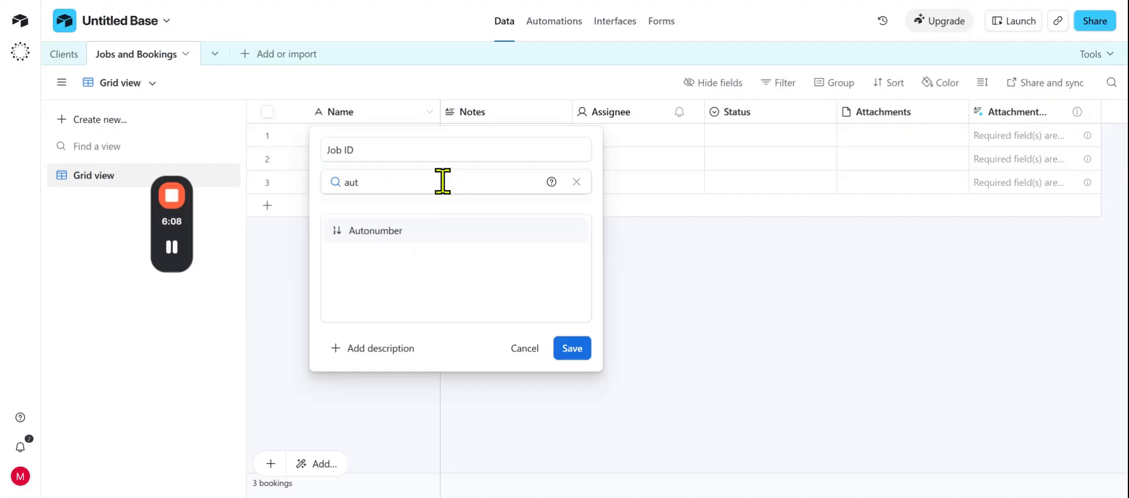
click(412, 233)
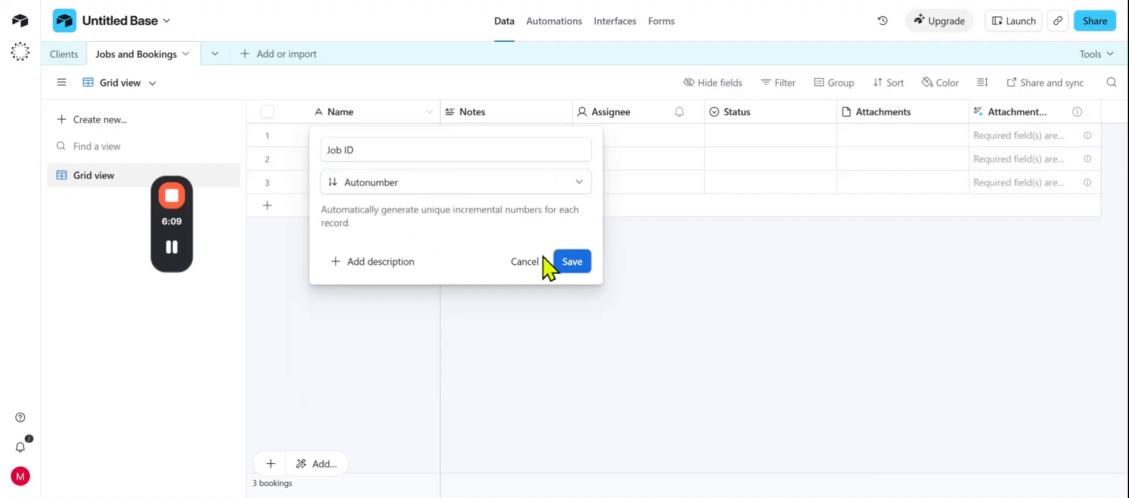
click(573, 261)
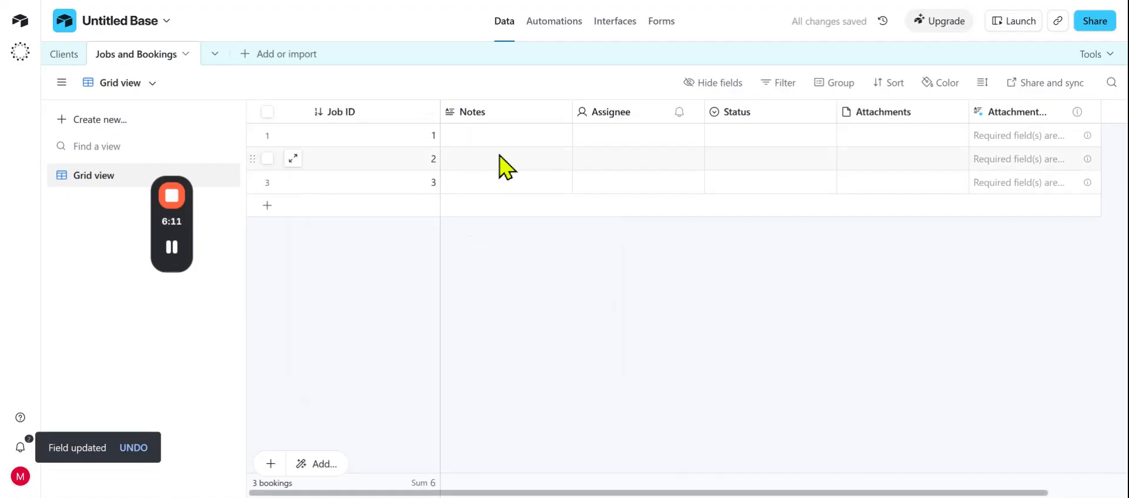
Rename the Assignee field as Date and change its field type to Date.
click(561, 112)
click(906, 279)
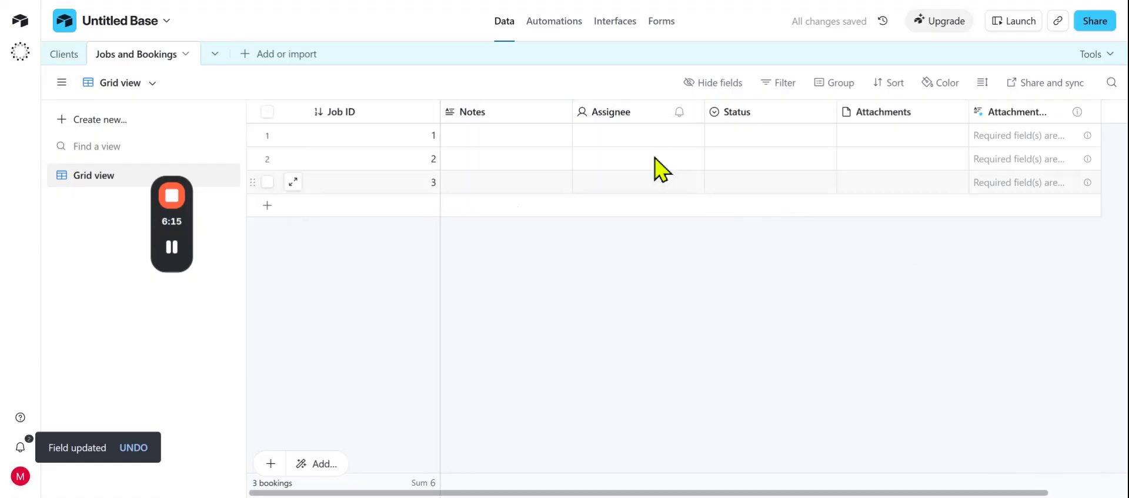
click(694, 112)
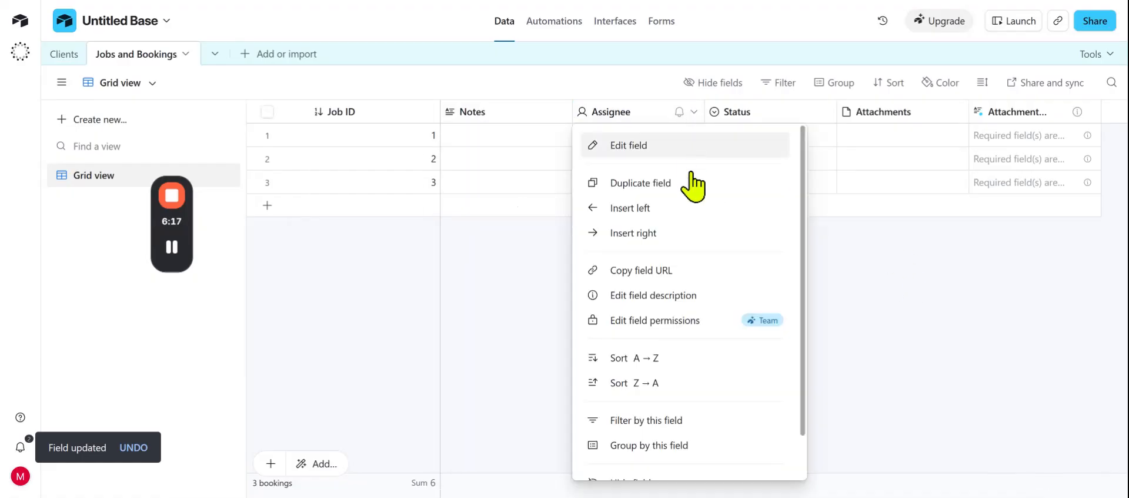
click(664, 146)
drag(557, 147, 491, 156)
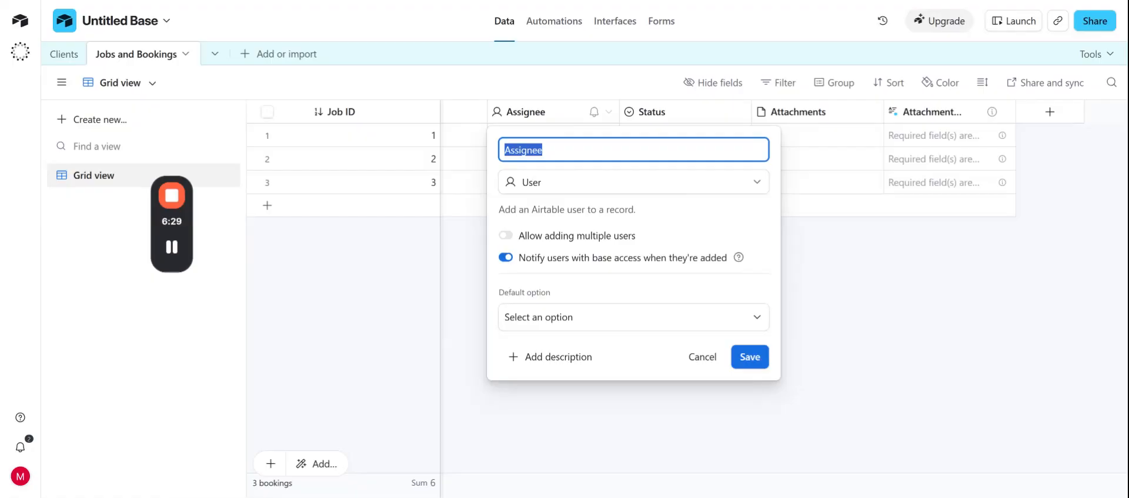
key(BackSpace)
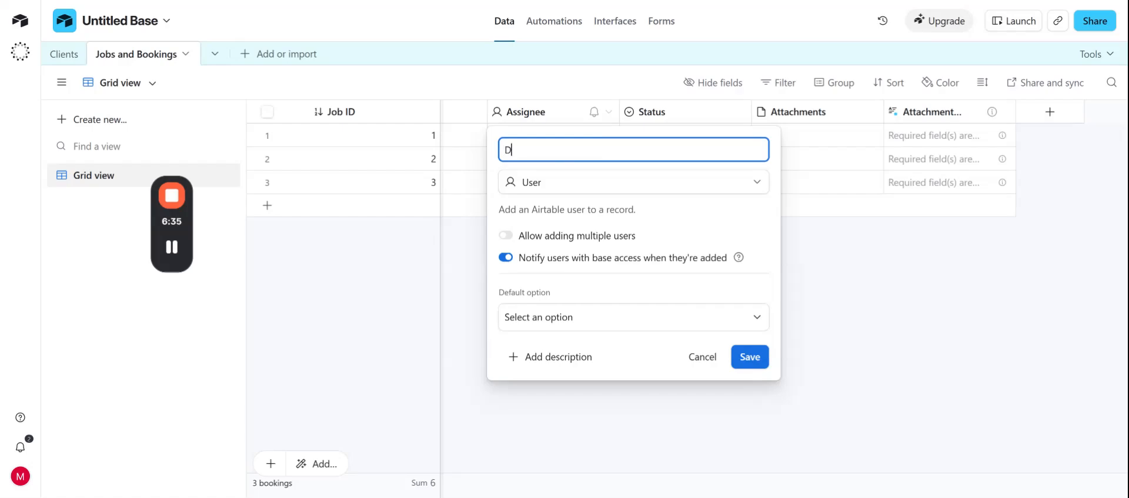
click(568, 183)
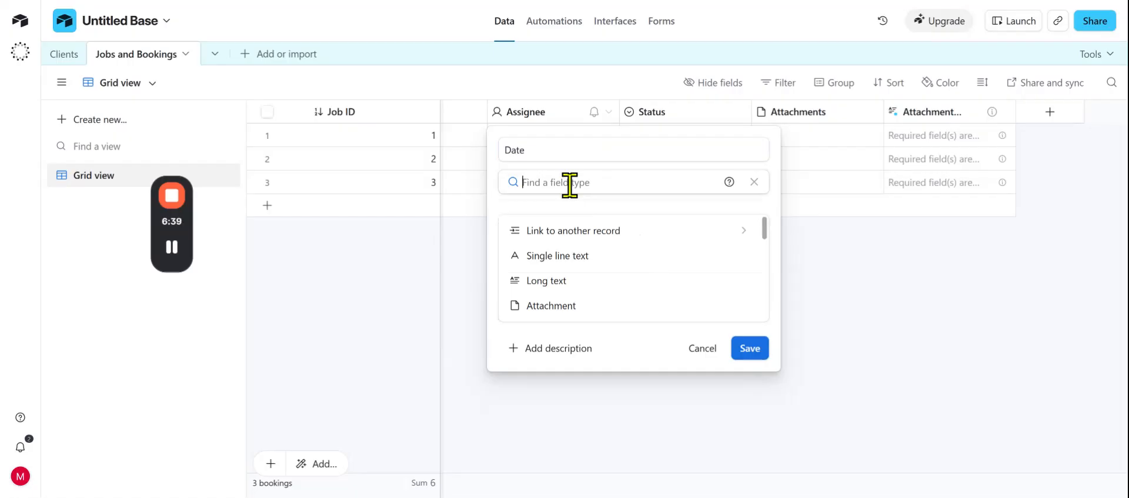
text(Date)
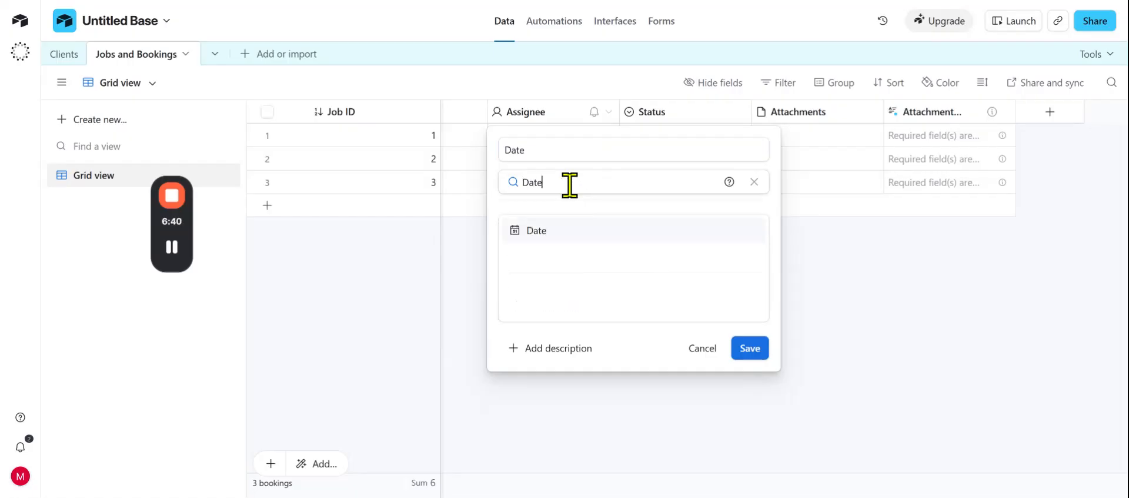
click(542, 231)
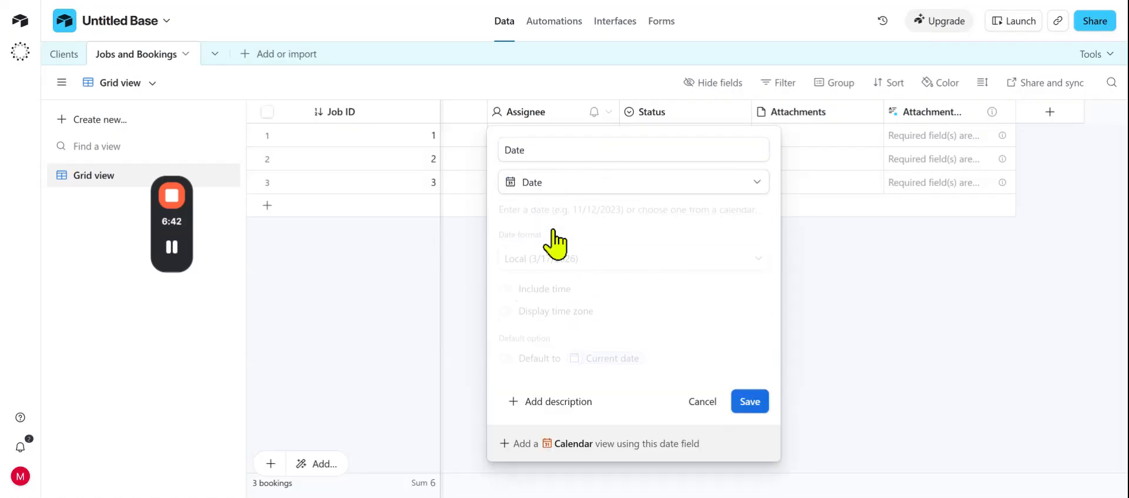
click(748, 405)
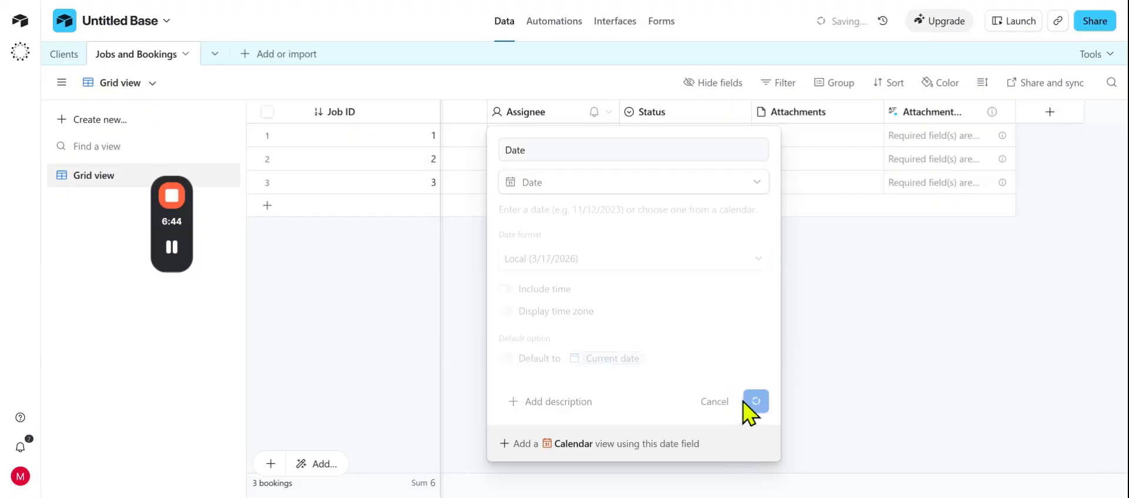
Rename the Status field as Time and change its field type to Created time.
click(732, 117)
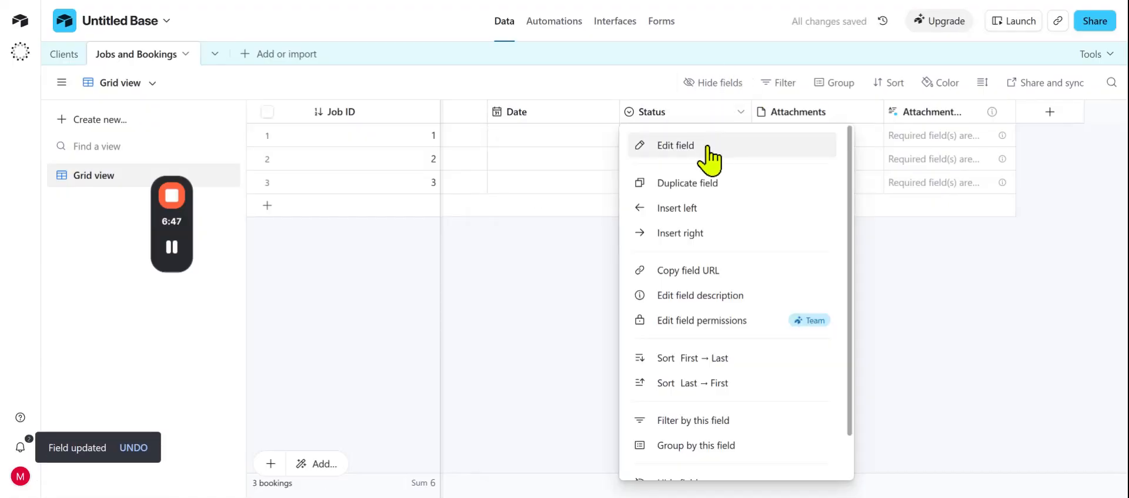
click(682, 144)
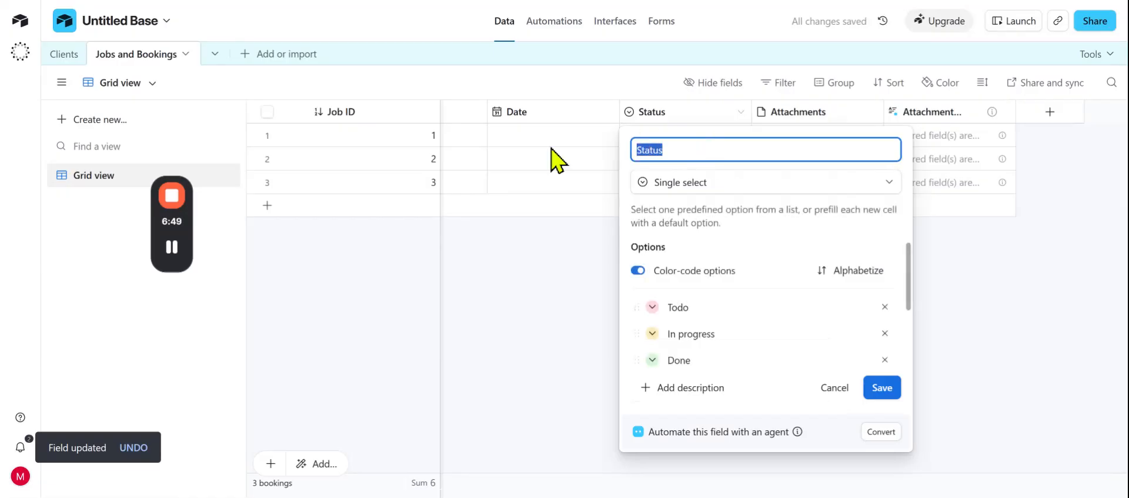
text(Time)
click(694, 187)
text(T)
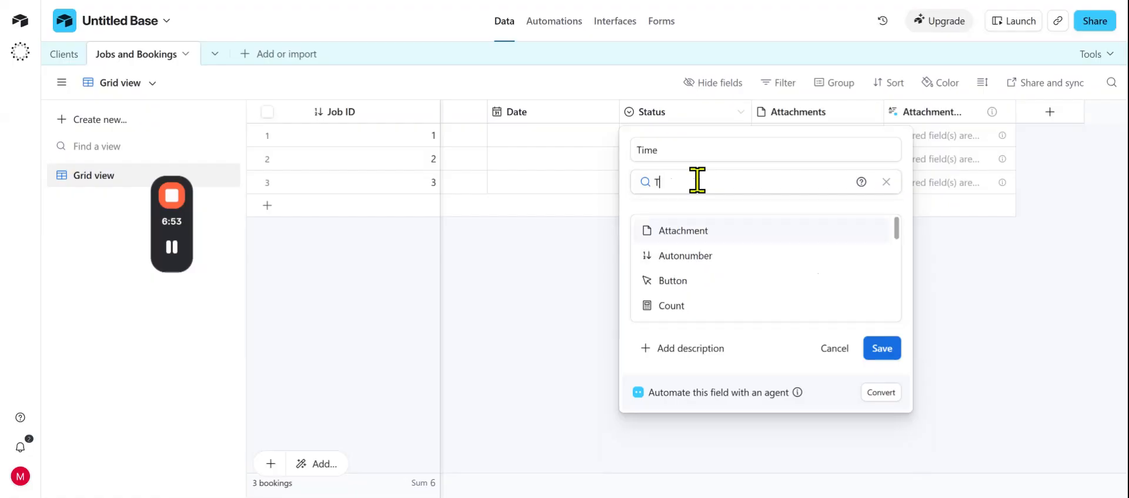
text(ikm)
key(BackSpace)
key(BackSpace)
text(me)
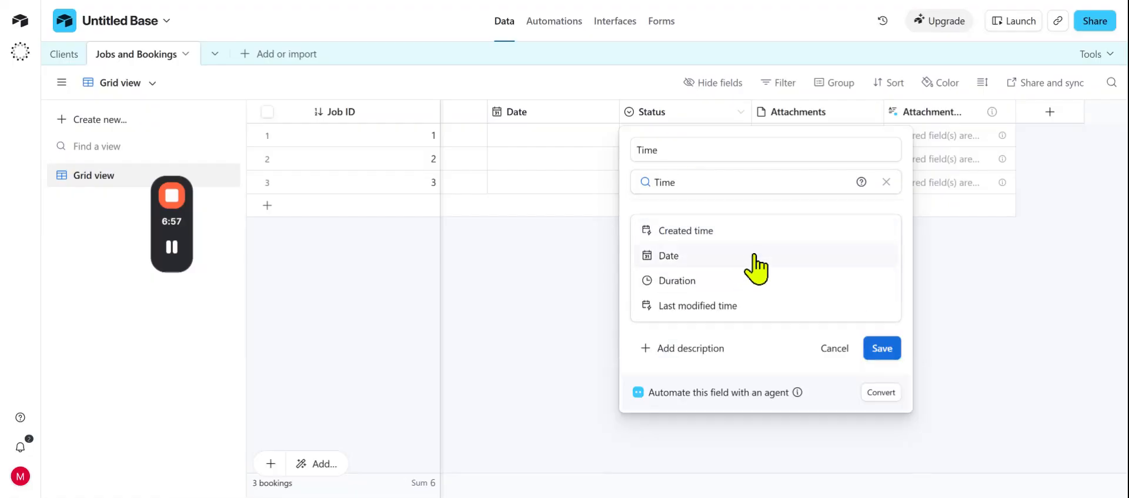
click(748, 232)
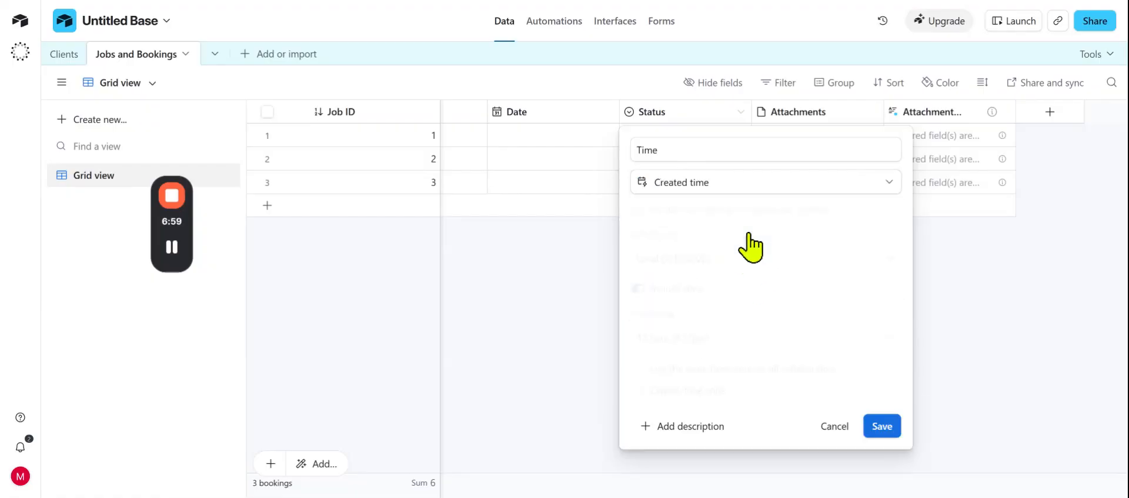
click(882, 426)
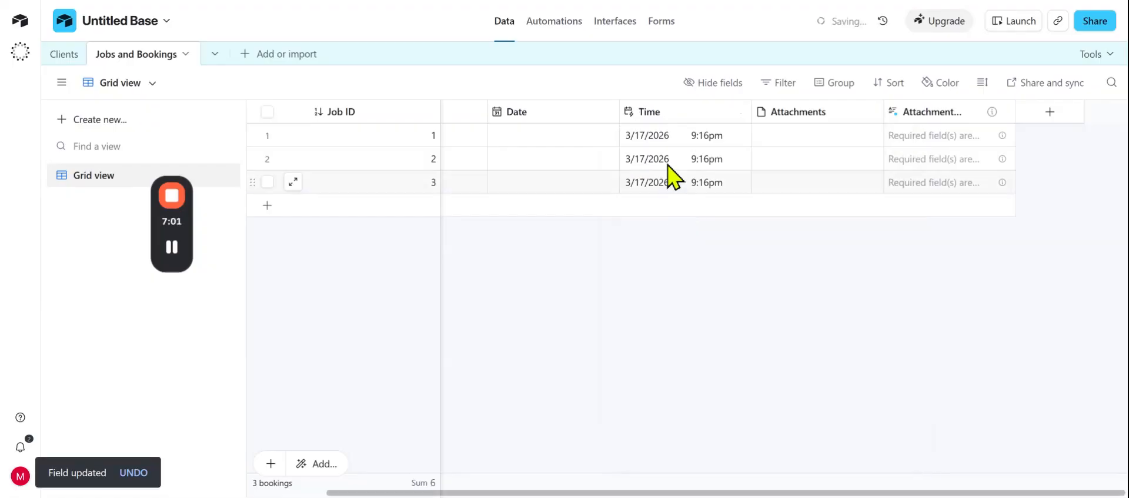
Change the Time field's type to Single line text and clear its values in all three records.
click(742, 112)
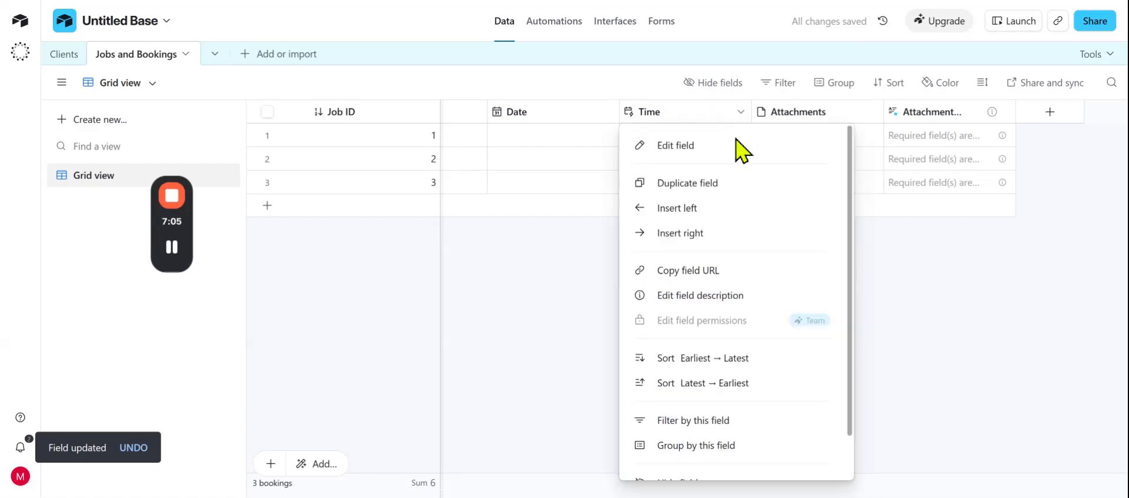
click(720, 144)
click(745, 183)
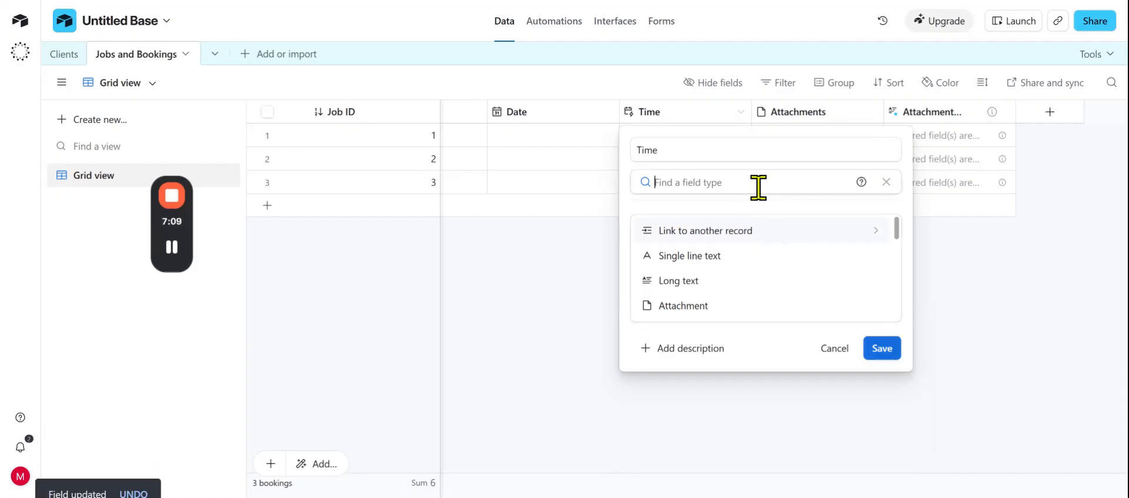
click(735, 256)
click(885, 293)
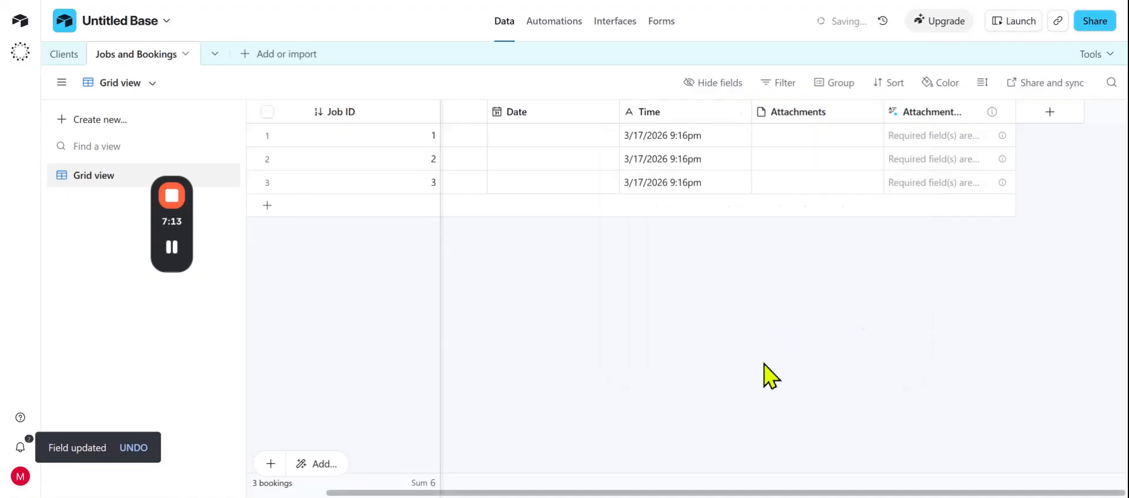
drag(728, 183, 722, 147)
key(Delete)
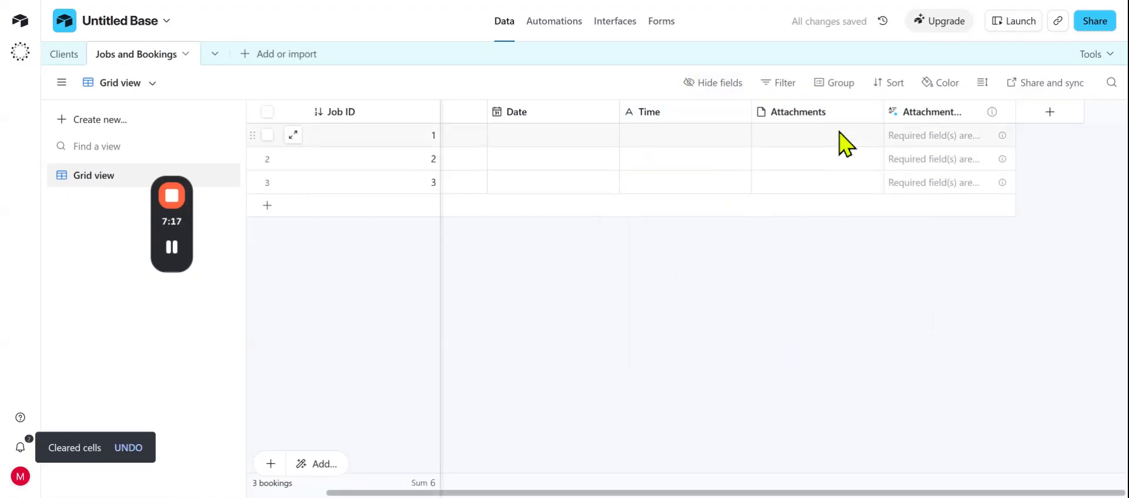
Rename the Attachments field of Jobs and Bookings as Service Type and change its field type to Single select.
click(874, 113)
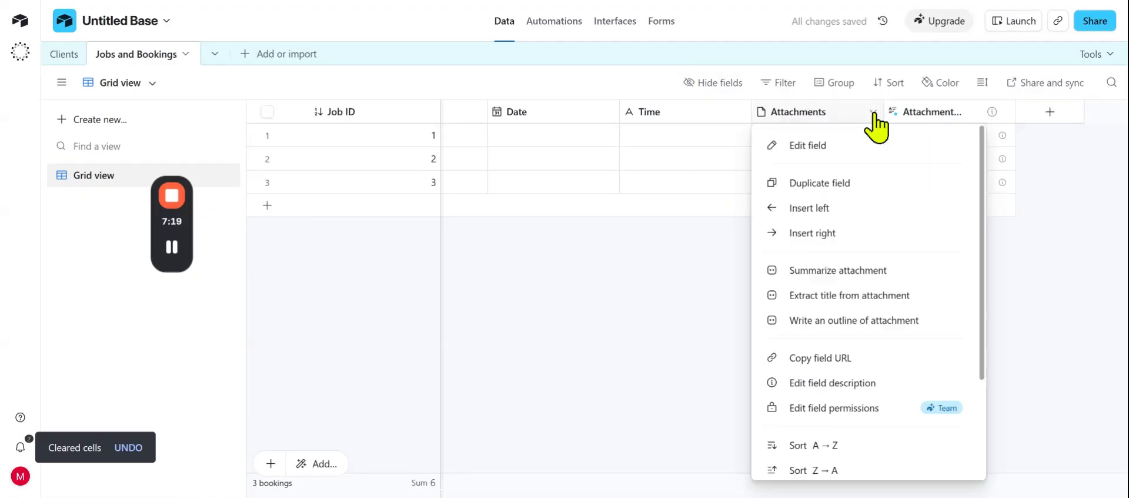
click(845, 154)
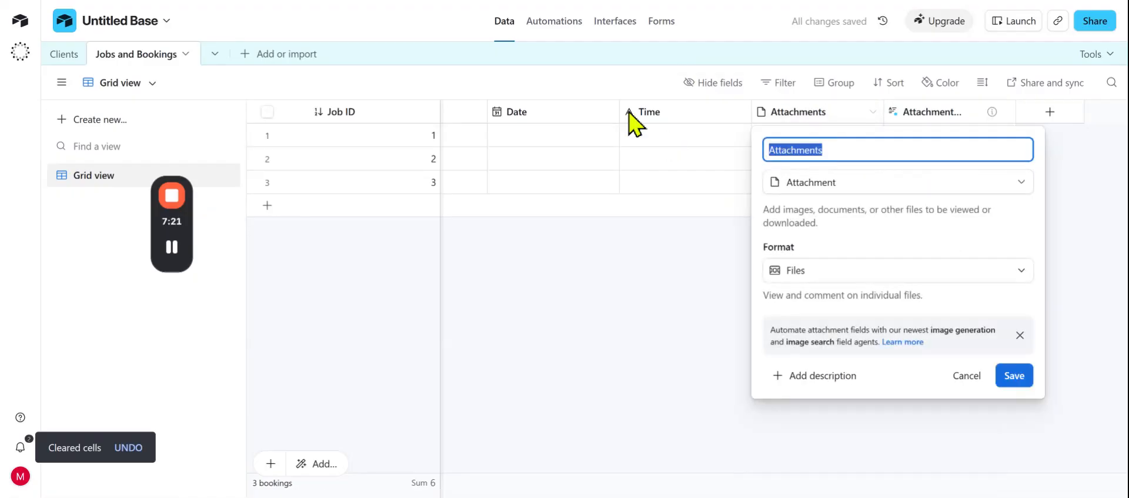
text(Service Type)
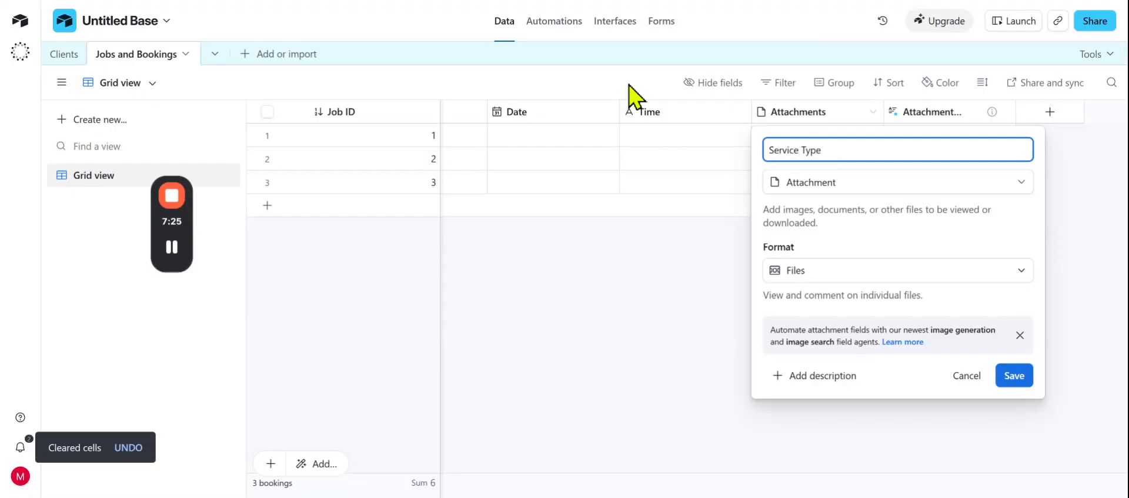
click(923, 182)
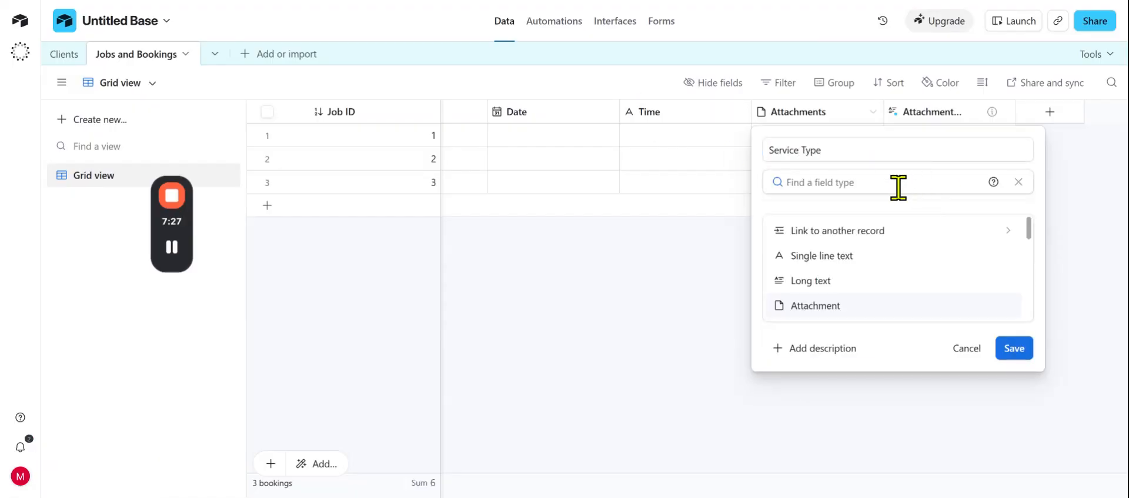
scroll(876, 311, down, 3)
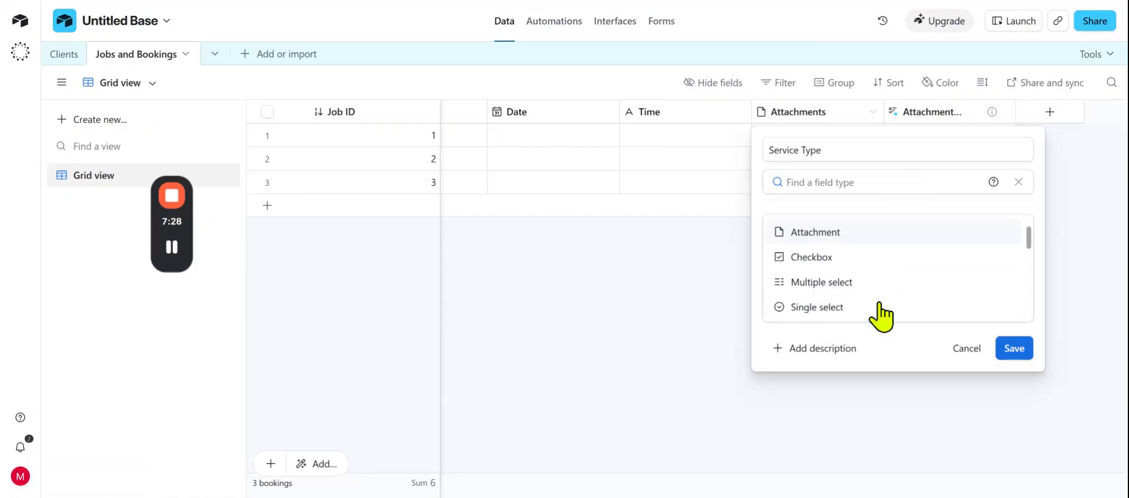
click(851, 306)
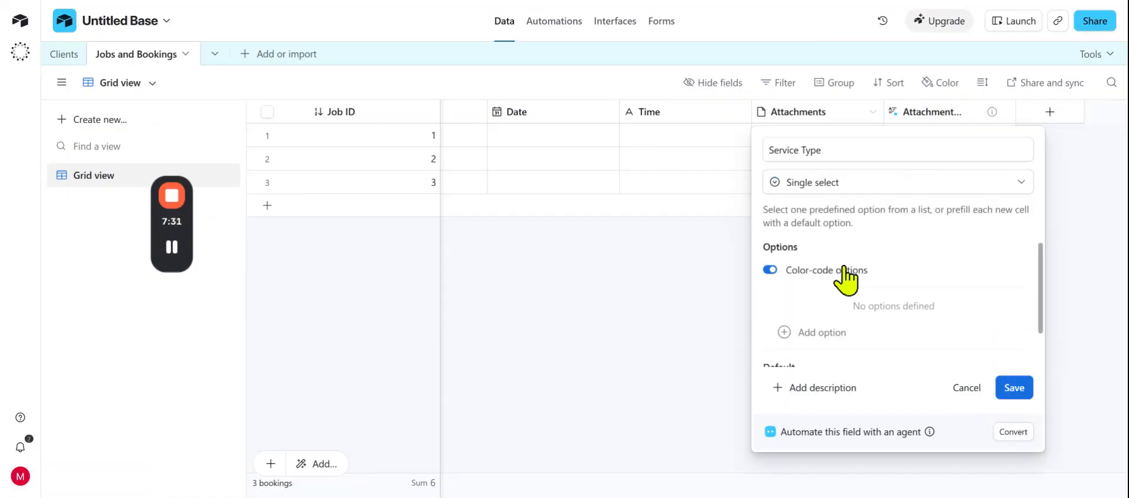
click(1012, 389)
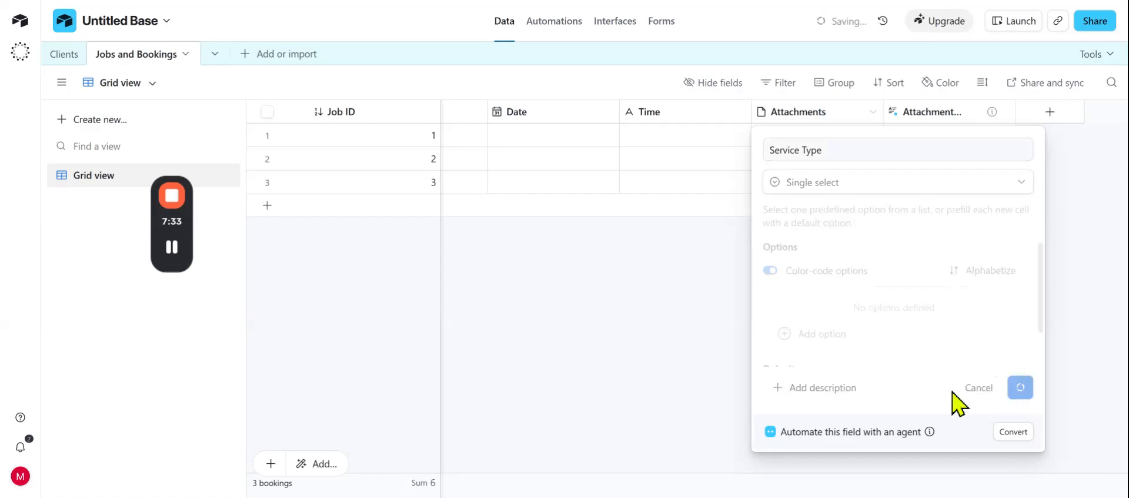
click(666, 350)
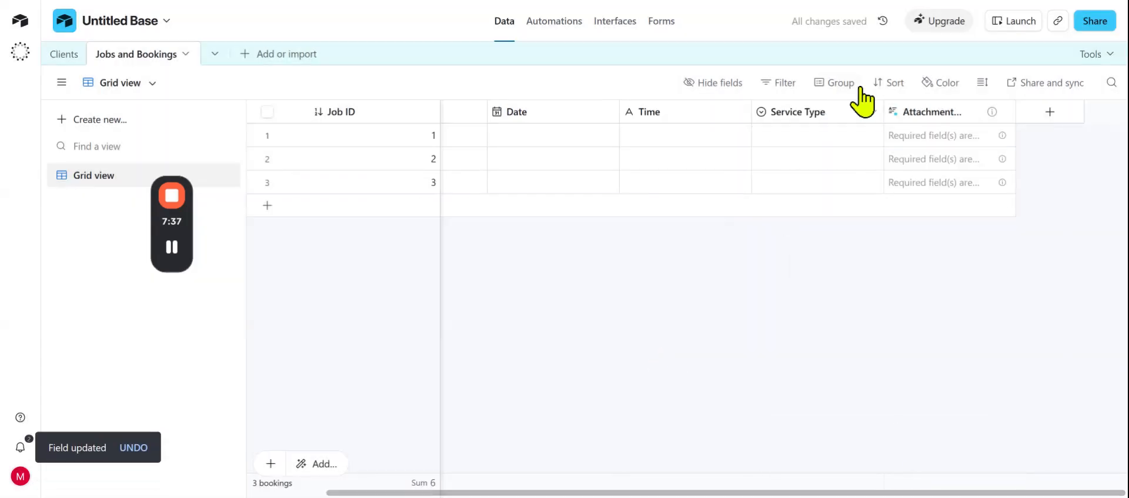
click(1006, 113)
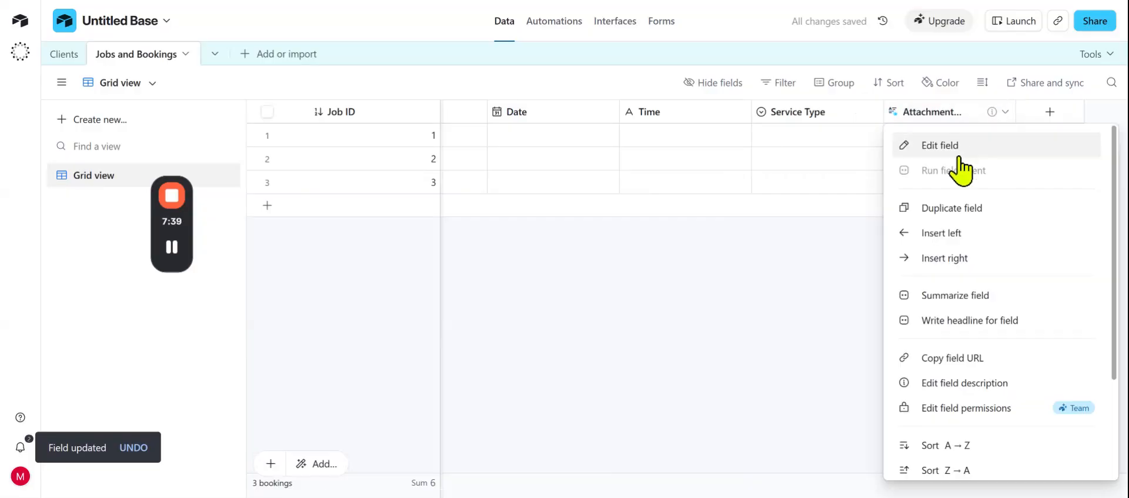
click(958, 146)
drag(892, 151, 716, 149)
text(Sta)
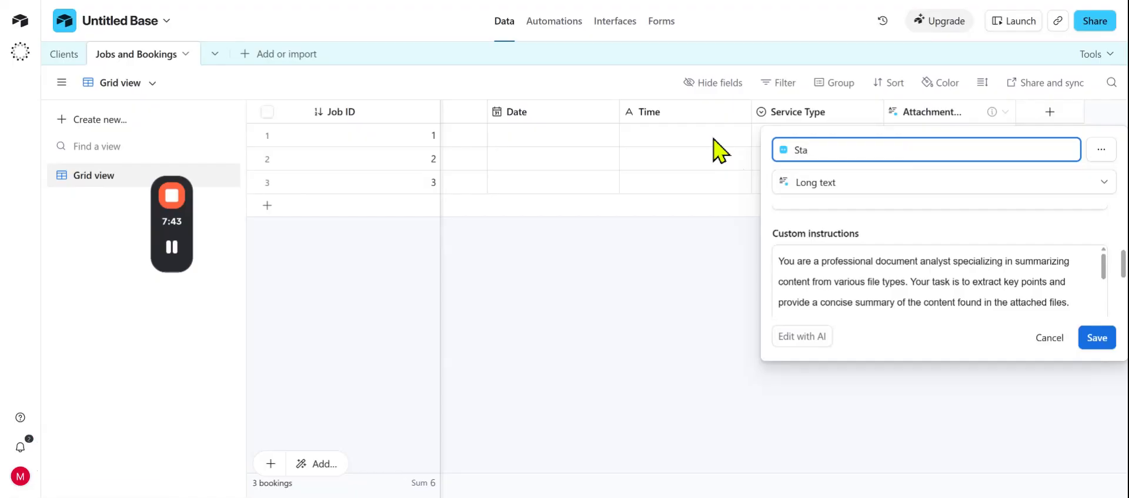
click(849, 185)
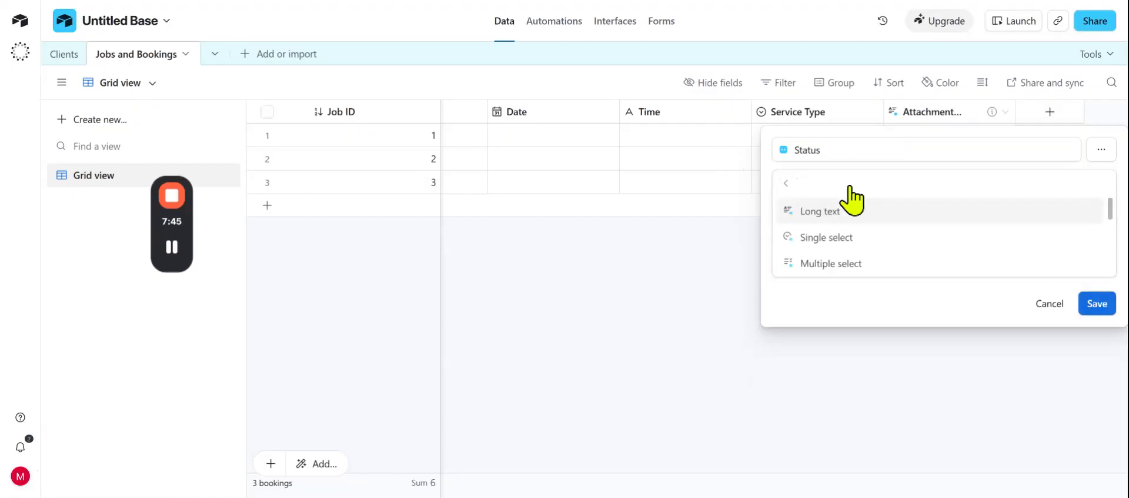
click(877, 239)
click(1099, 341)
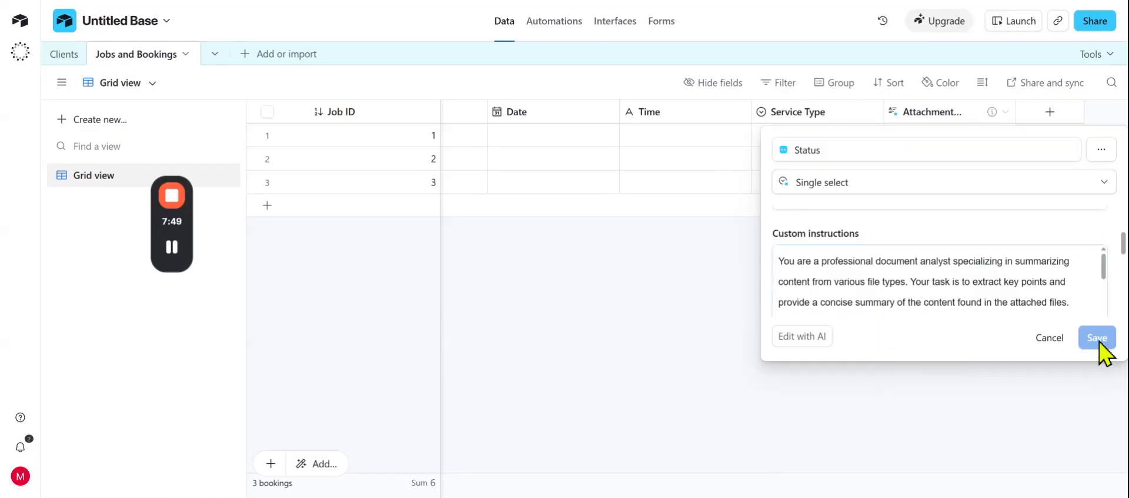
scroll(974, 252, down, 3)
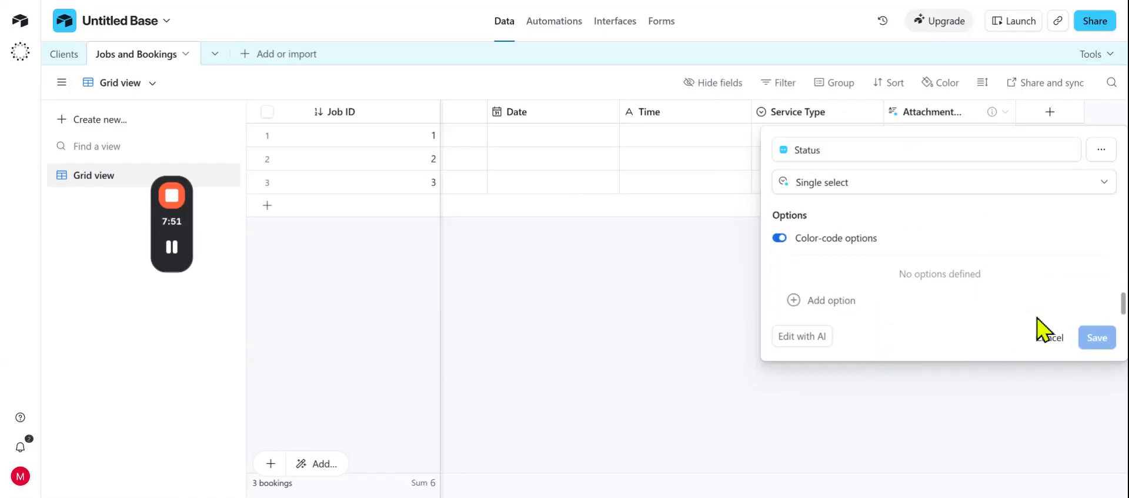
scroll(1011, 269, down, 3)
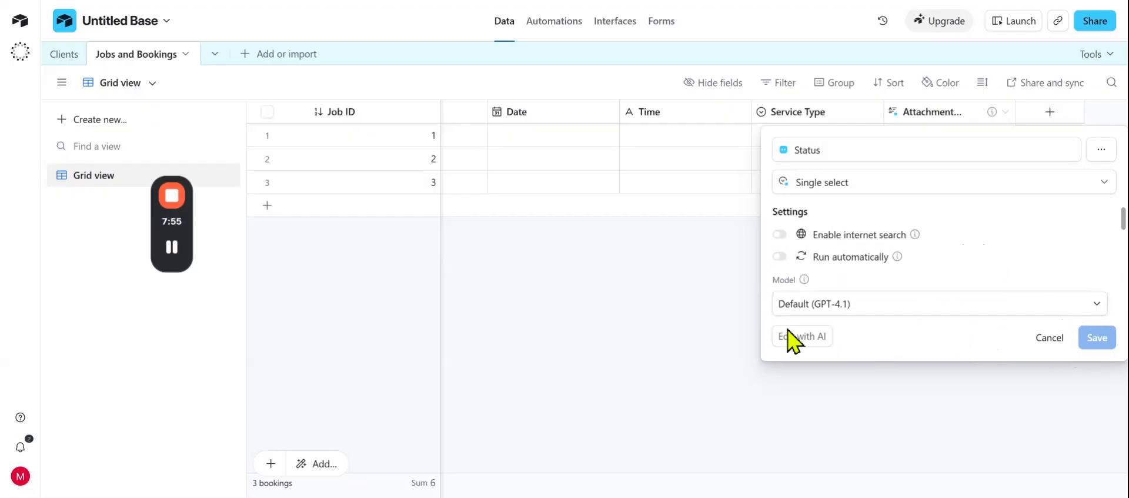
click(892, 380)
click(713, 284)
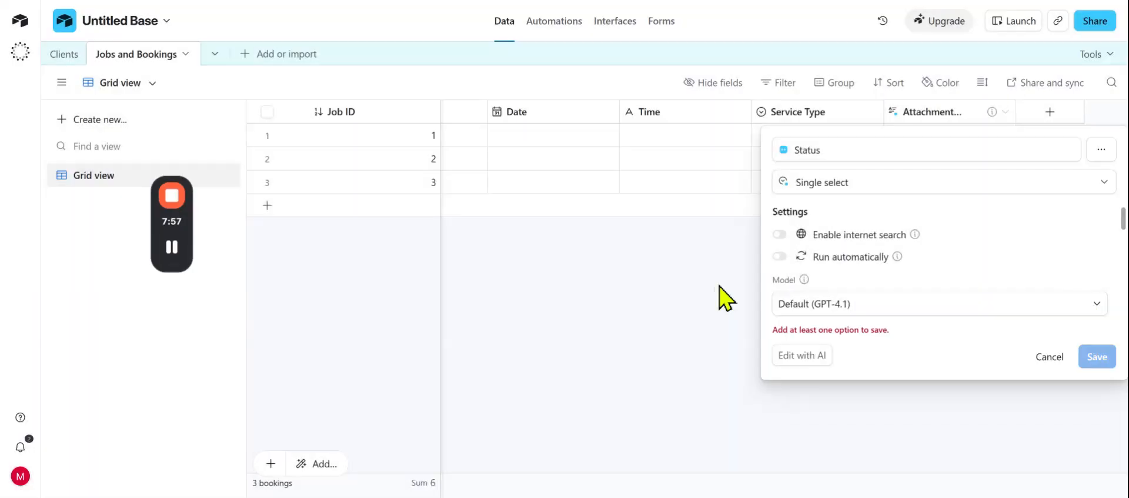
click(911, 305)
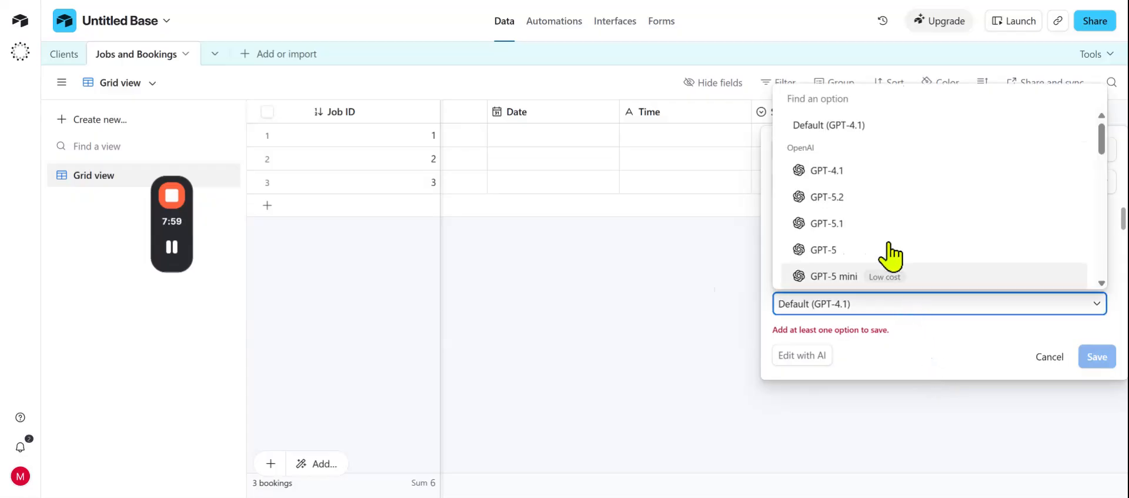
scroll(900, 227, down, 10)
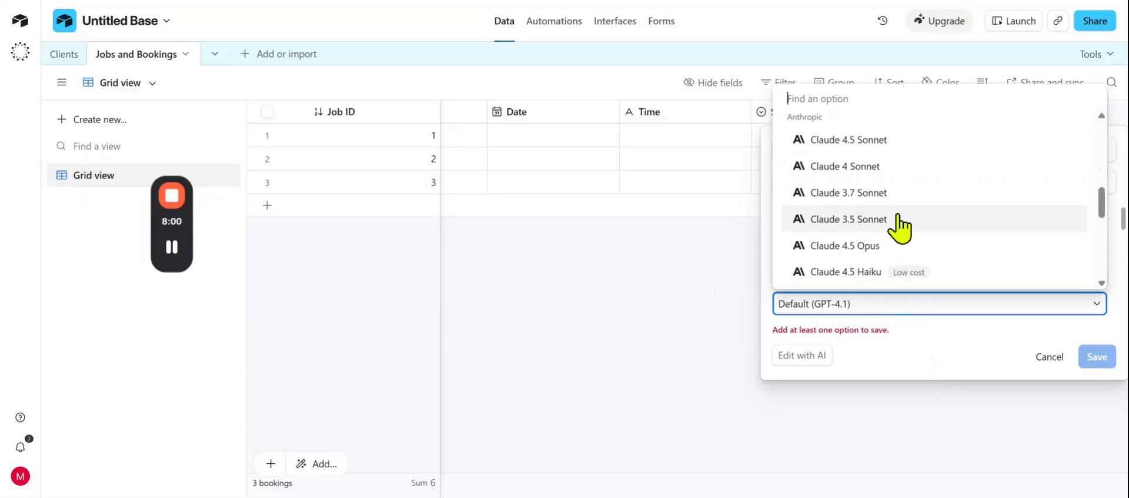
click(1047, 357)
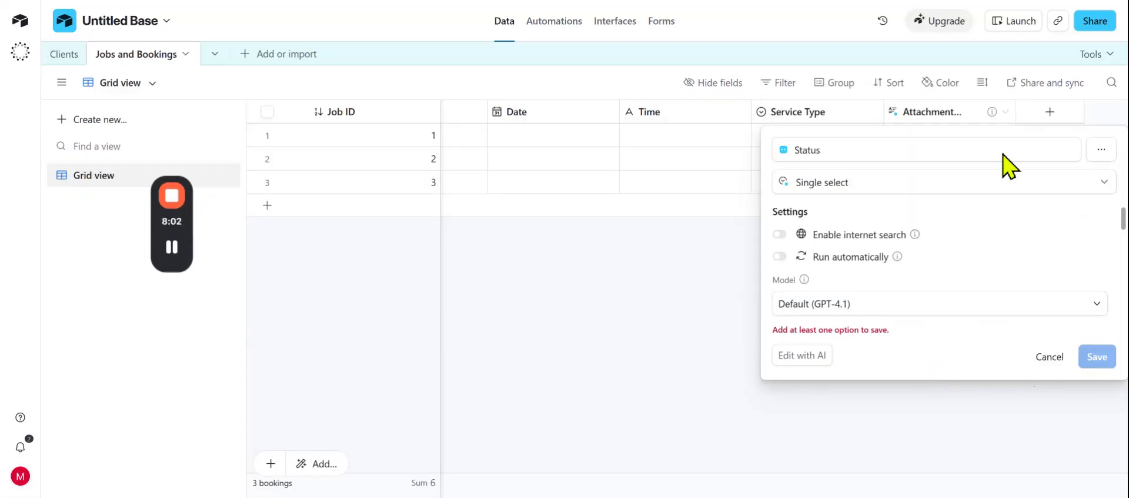
click(1048, 356)
Delete the AI attachment field that follows Service Type in the Jobs and Bookings table.
click(1005, 113)
scroll(1018, 320, down, 5)
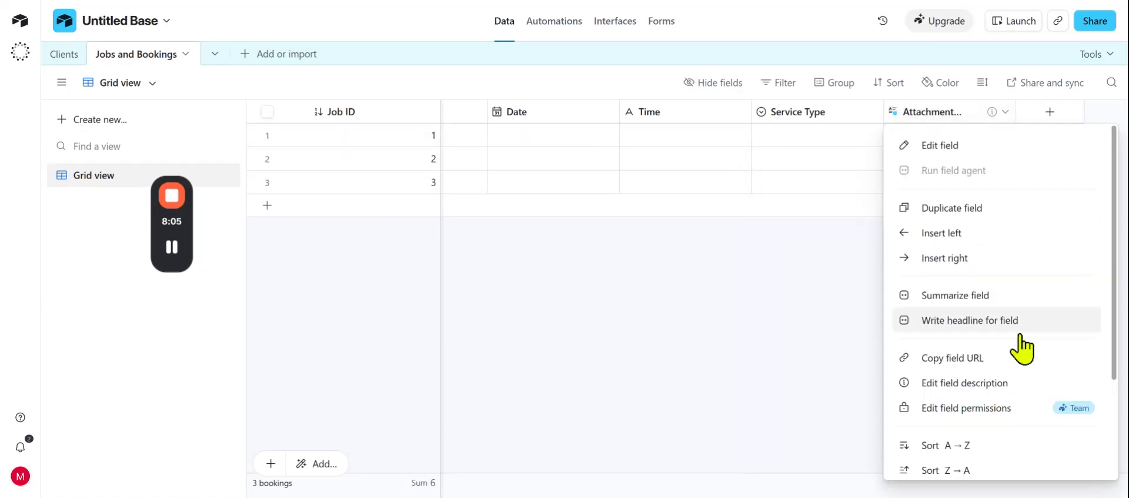
click(959, 461)
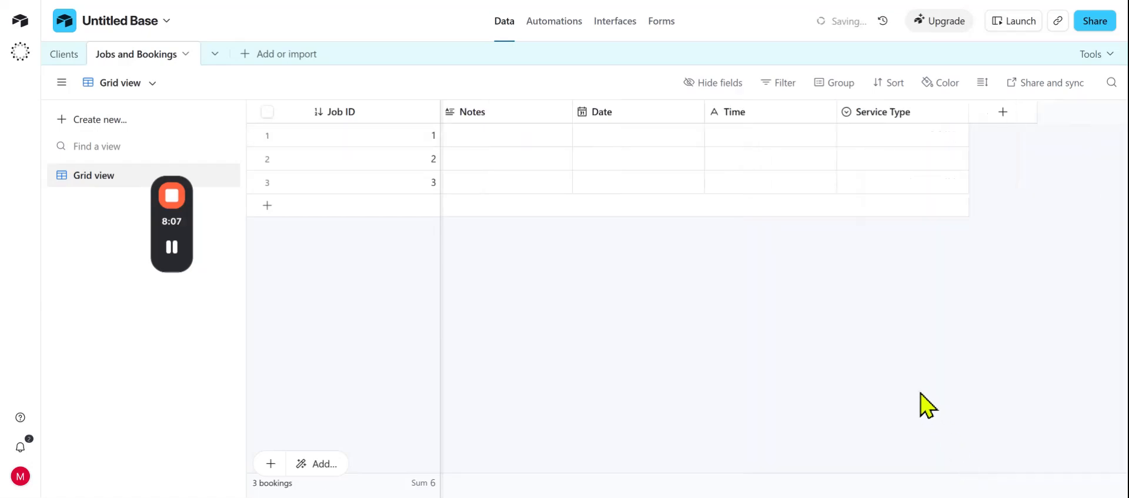
click(1003, 113)
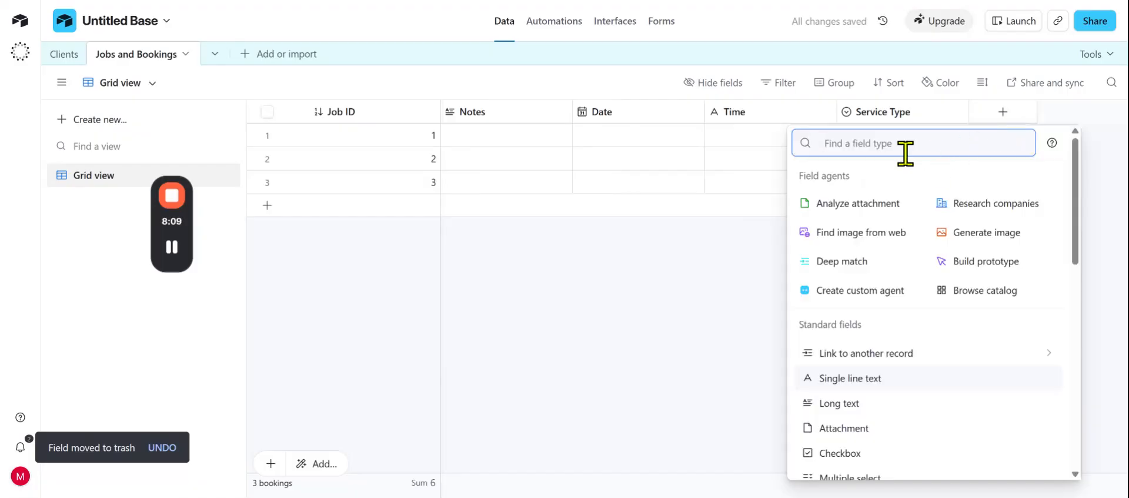
text(Stat)
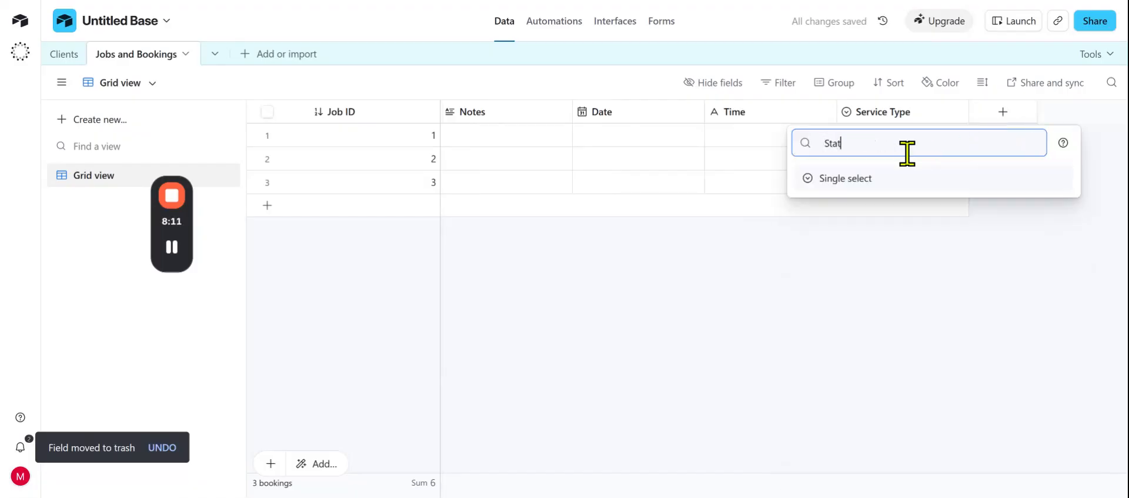
text(us)
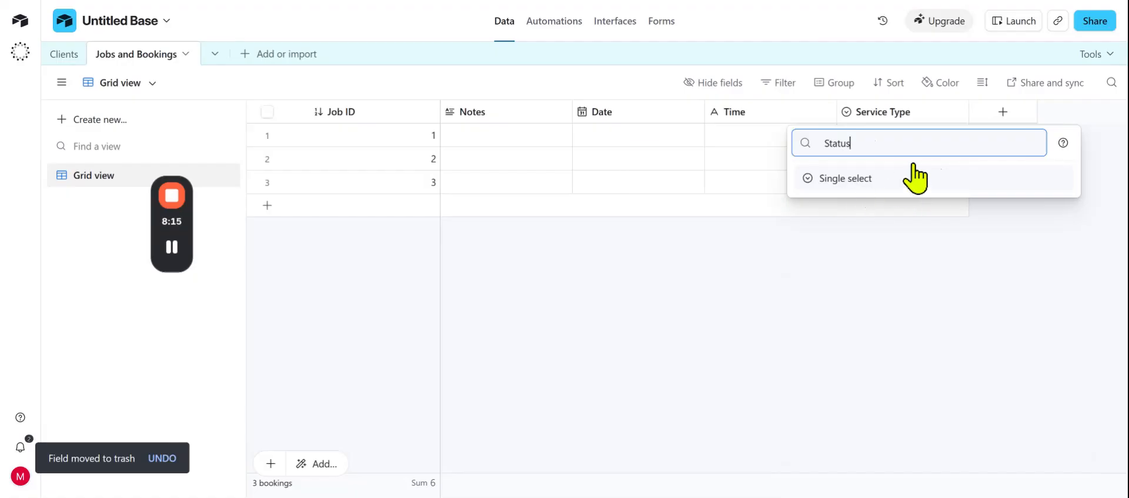
click(1013, 247)
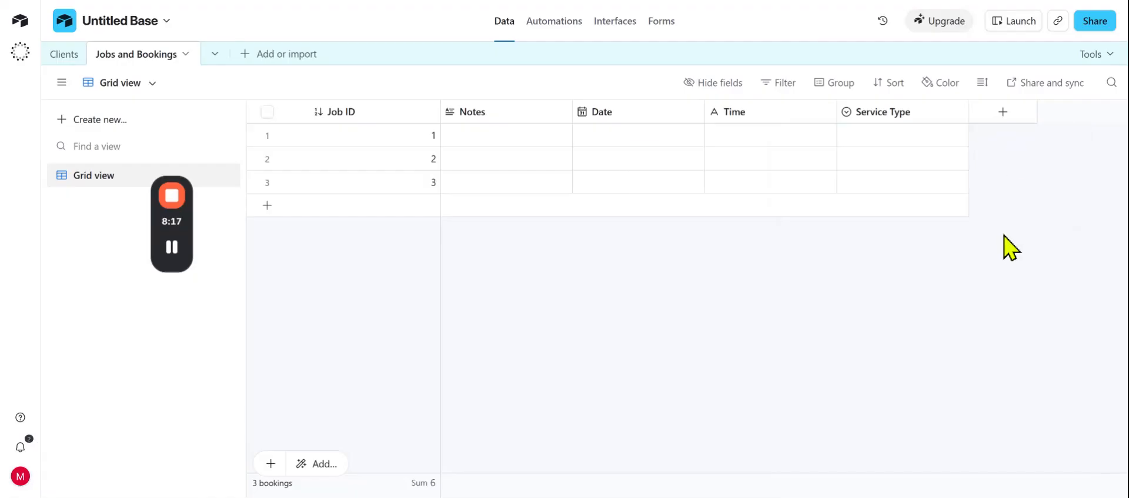
Add a Single select field named Status after Service Type in the Jobs and Bookings table.
click(1001, 113)
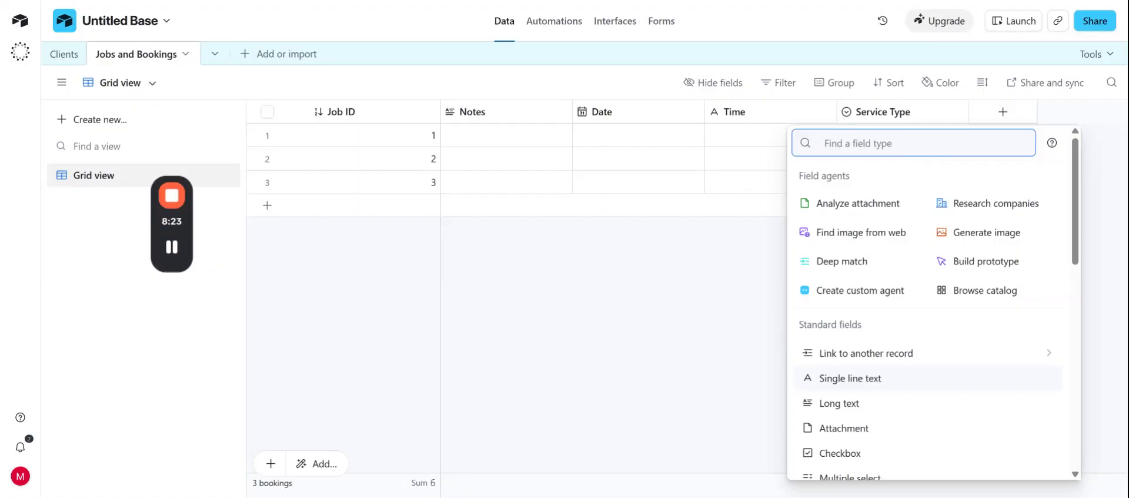
text(sing)
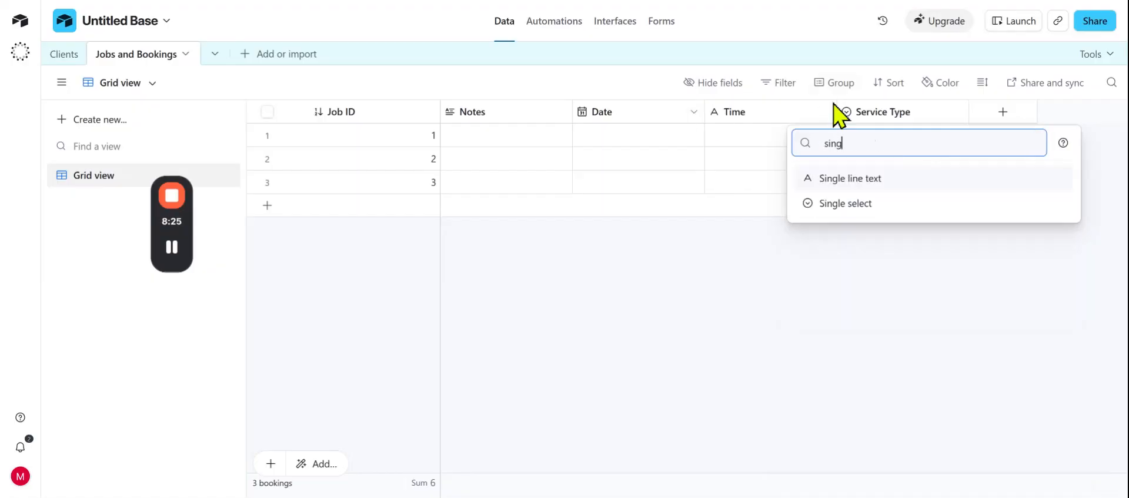
click(870, 205)
text(Sa)
key(BackSpace)
key(BackSpace)
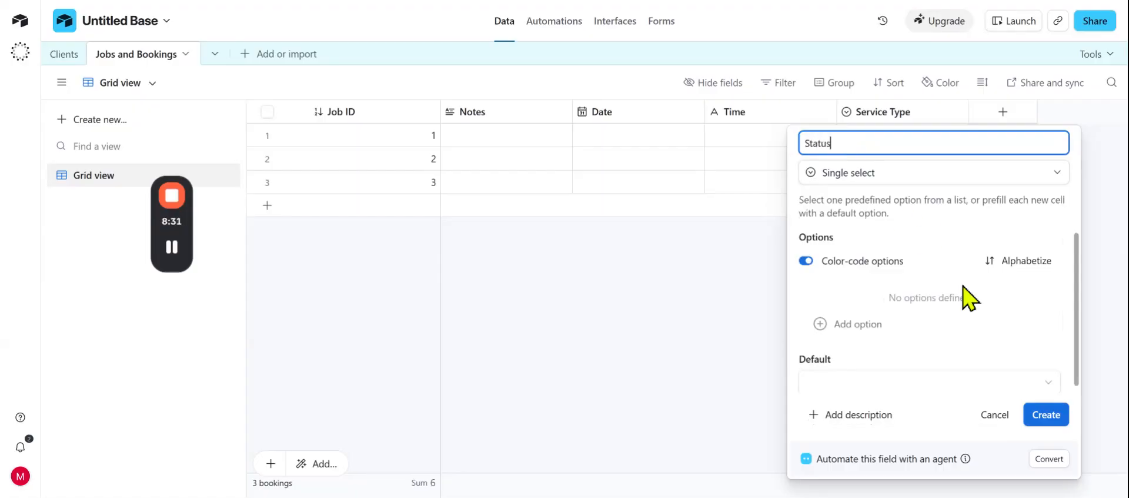
click(1048, 417)
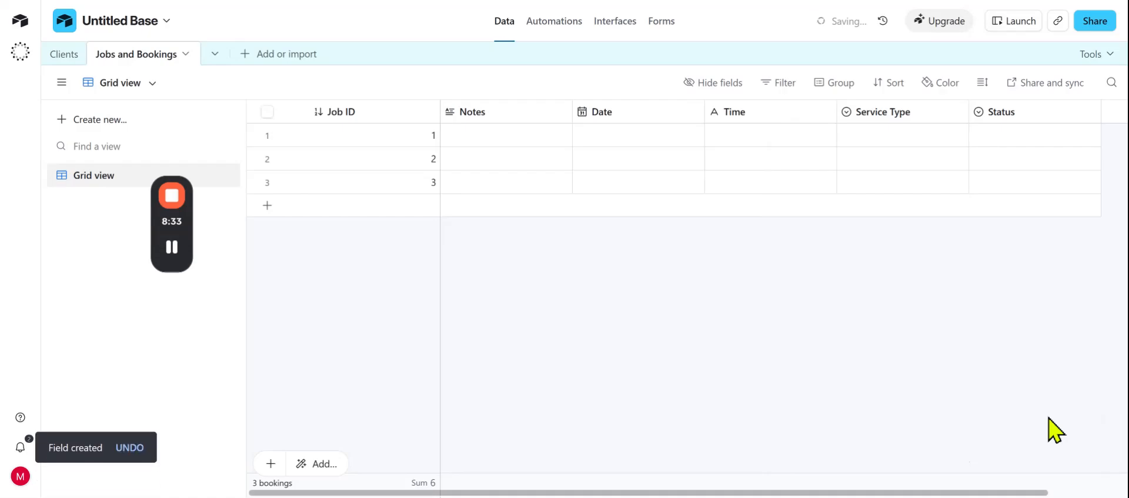
drag(715, 493, 793, 493)
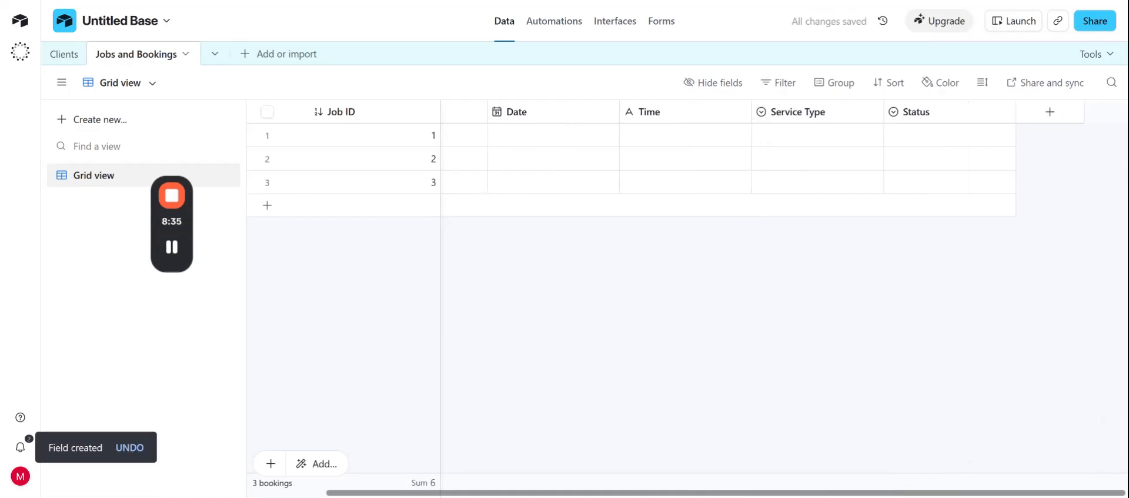
click(1056, 113)
text(Assi)
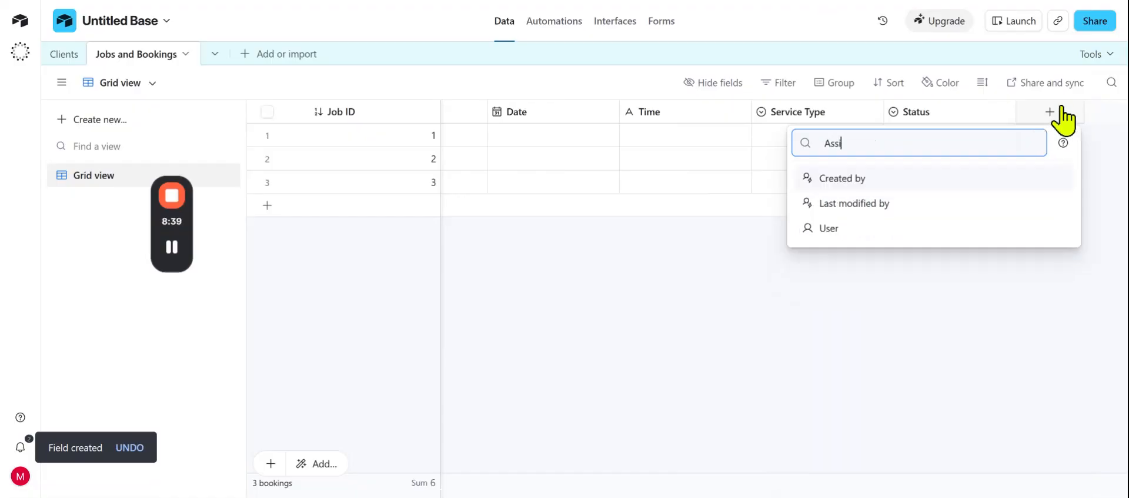
text(gned)
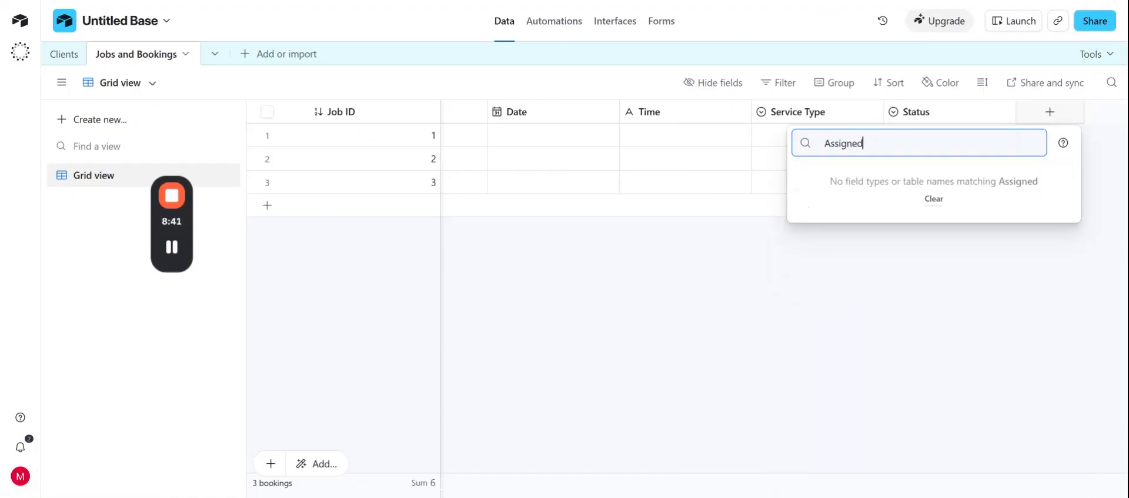
text( Employye)
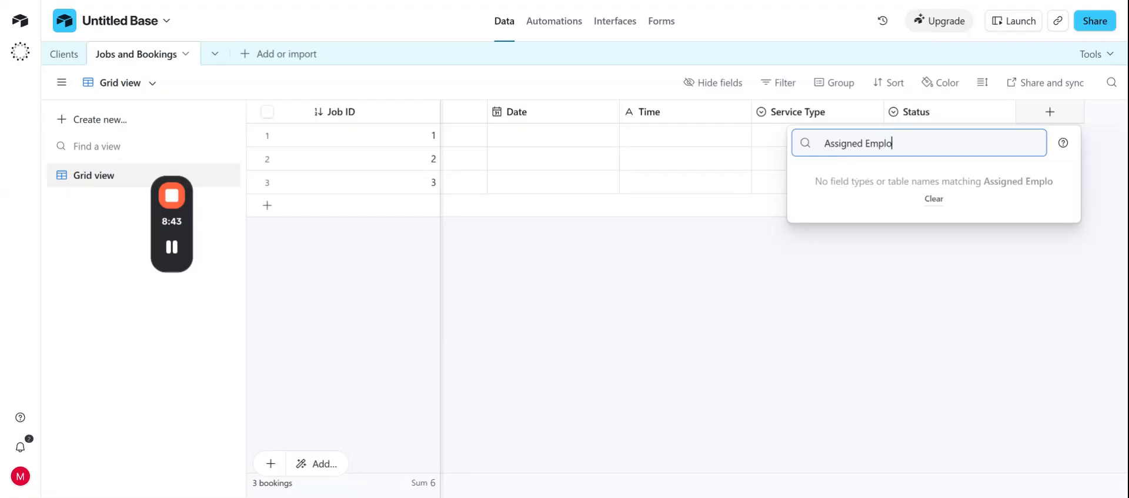
key(BackSpace)
key(BackSpace)
text(ee)
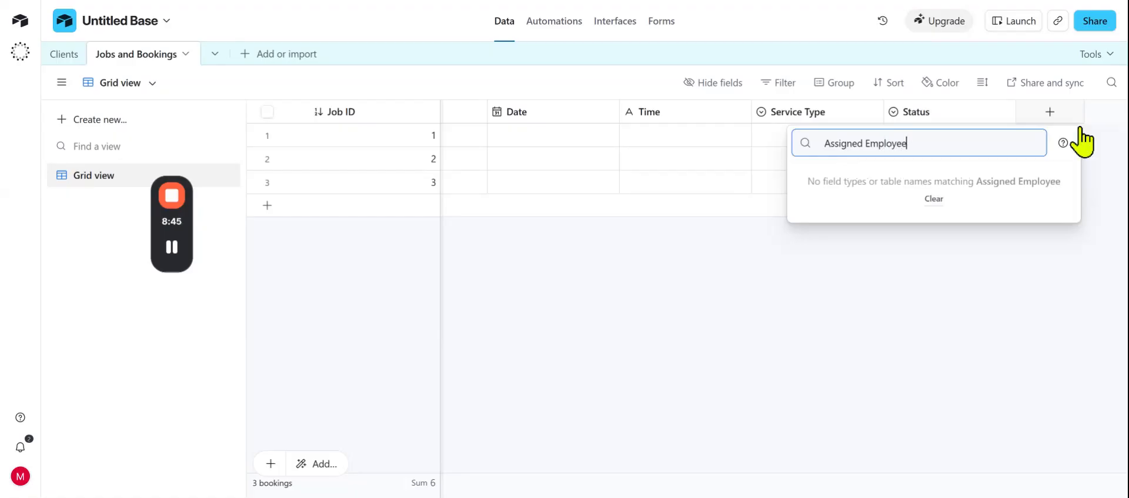
key(BackSpace)
key(BackSpace)
key(BackSpace)
key(BackSpace)
key(BackSpace)
key(BackSpace)
key(BackSpace)
key(BackSpace)
key(BackSpace)
key(BackSpace)
key(BackSpace)
key(BackSpace)
key(BackSpace)
key(BackSpace)
key(BackSpace)
key(BackSpace)
key(BackSpace)
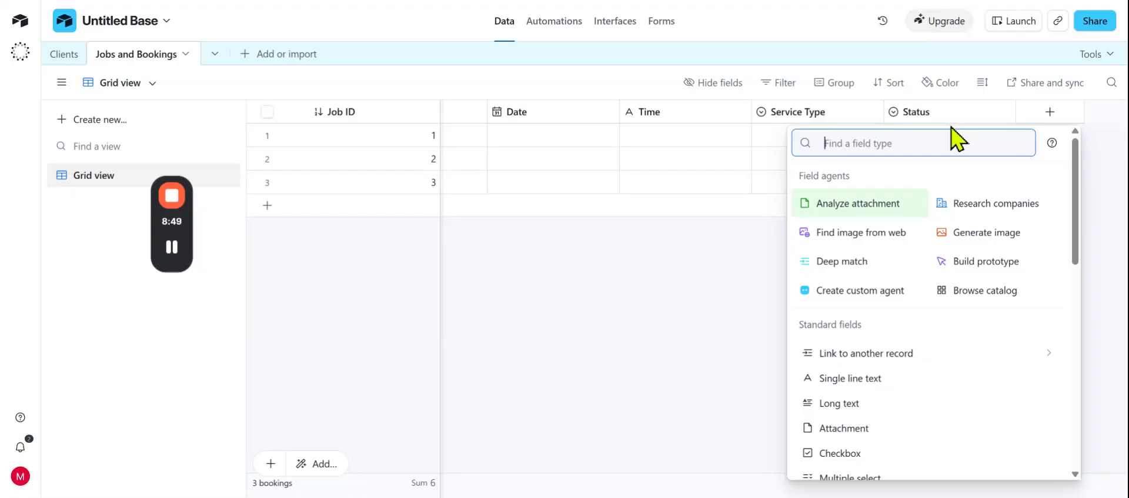
scroll(930, 259, down, 3)
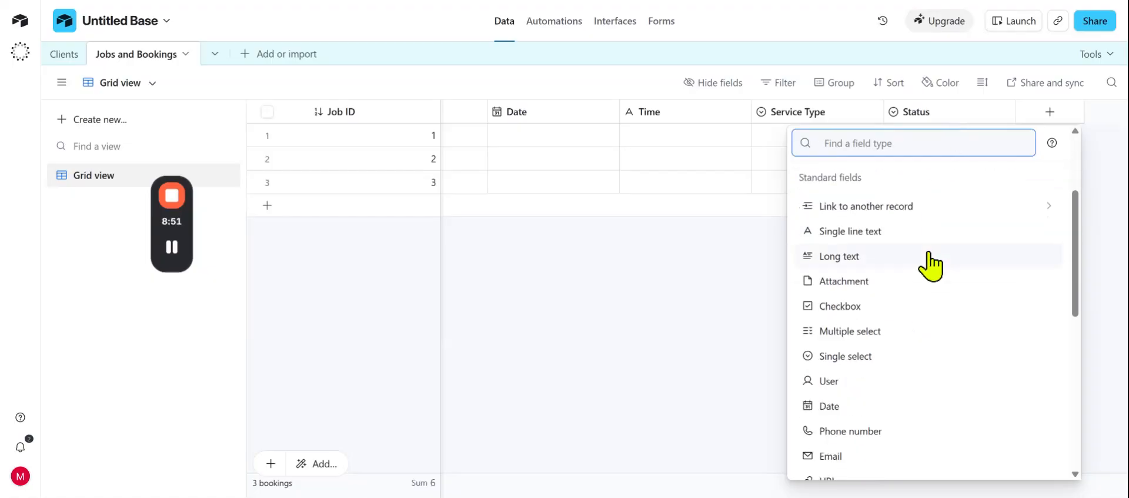
scroll(933, 271, down, 2)
scroll(939, 340, up, 3)
click(700, 389)
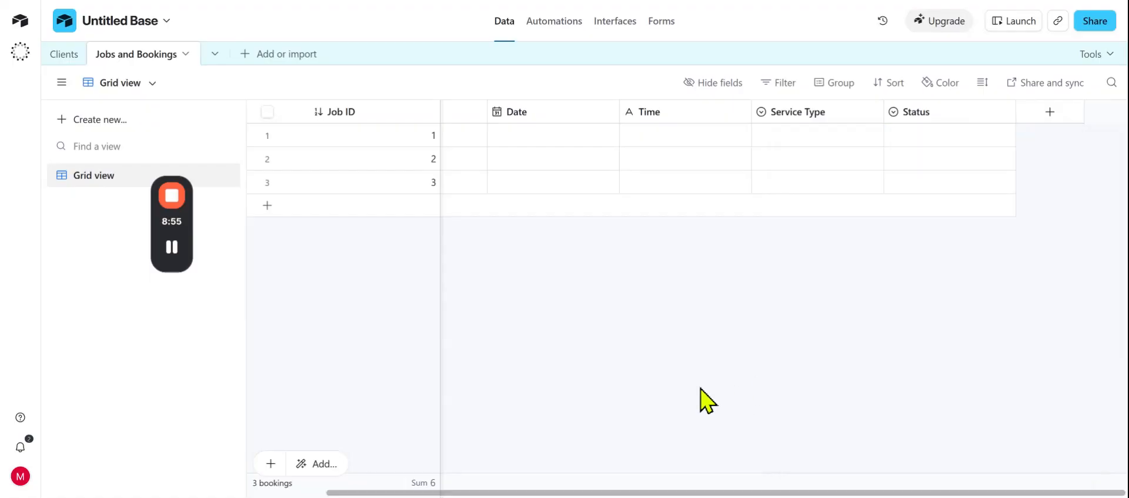
drag(756, 492, 488, 486)
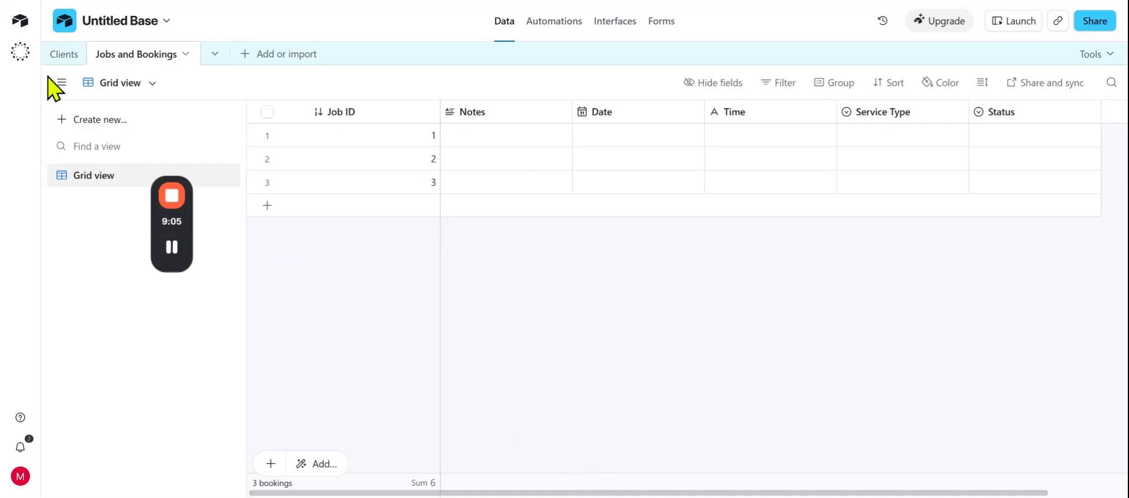
Enter ClientName 1 as the client name in the first record of the Clients table.
click(51, 56)
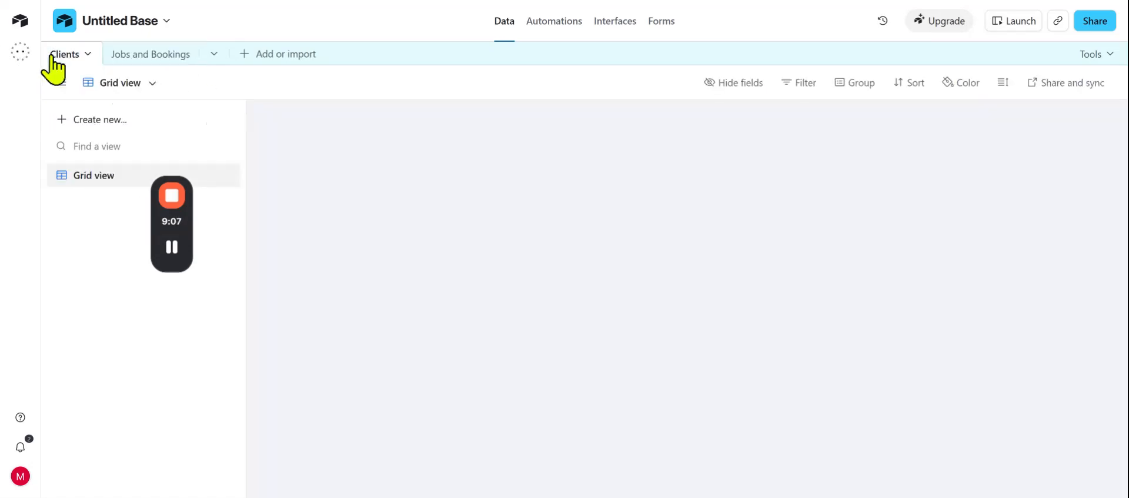
click(347, 146)
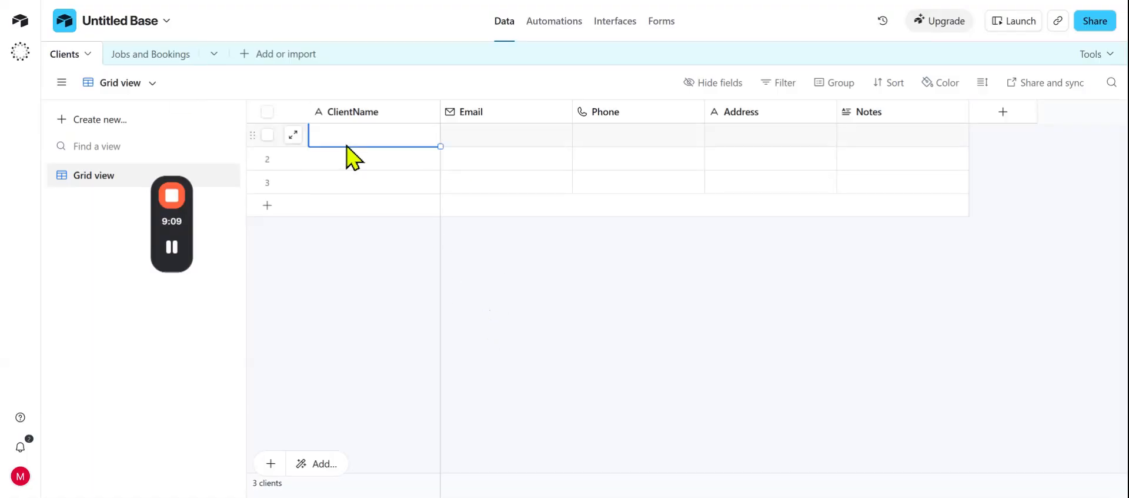
click(343, 137)
text(Test)
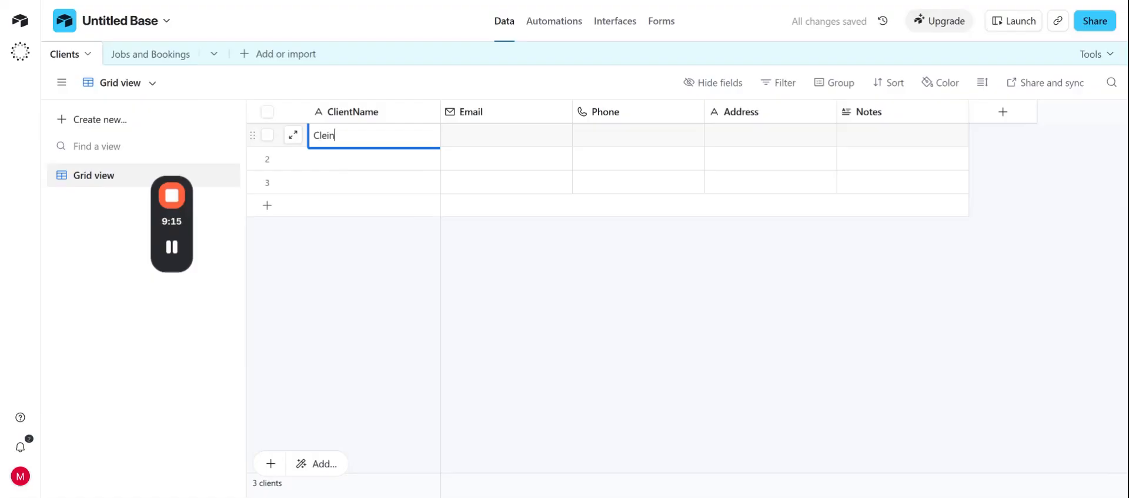
key(BackSpace)
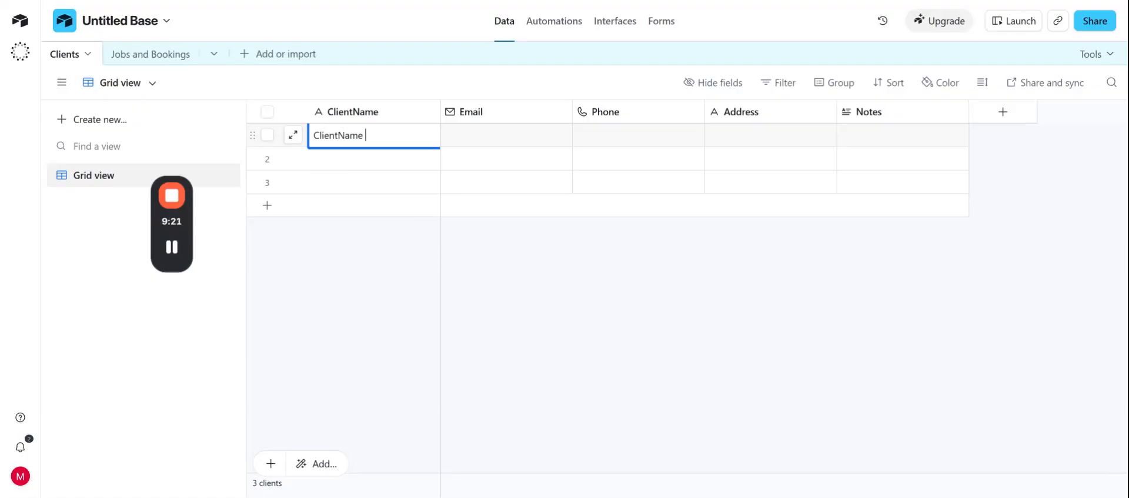
Fill in the client's e-mail address and phone number in the first Clients record.
click(476, 141)
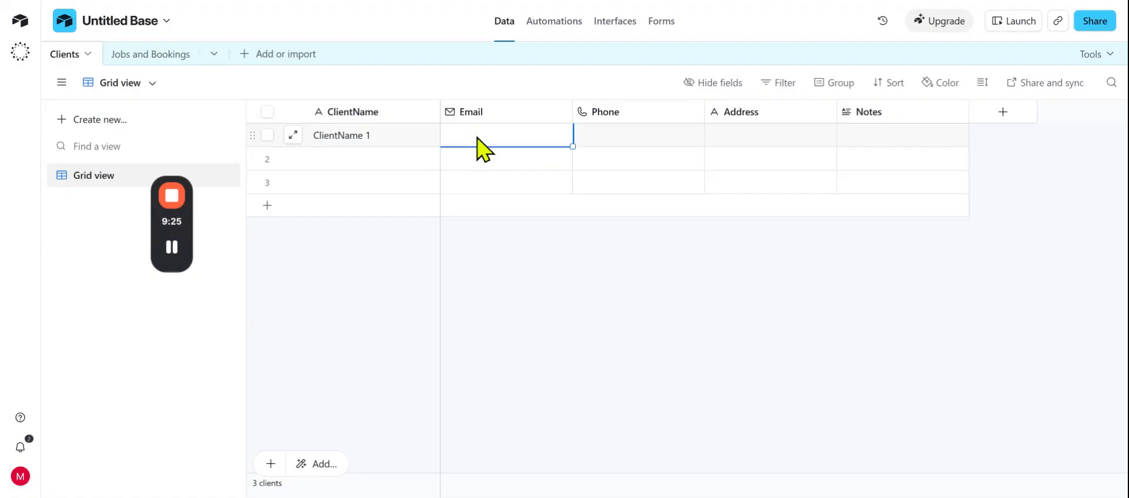
text(xxxx@gmail.com)
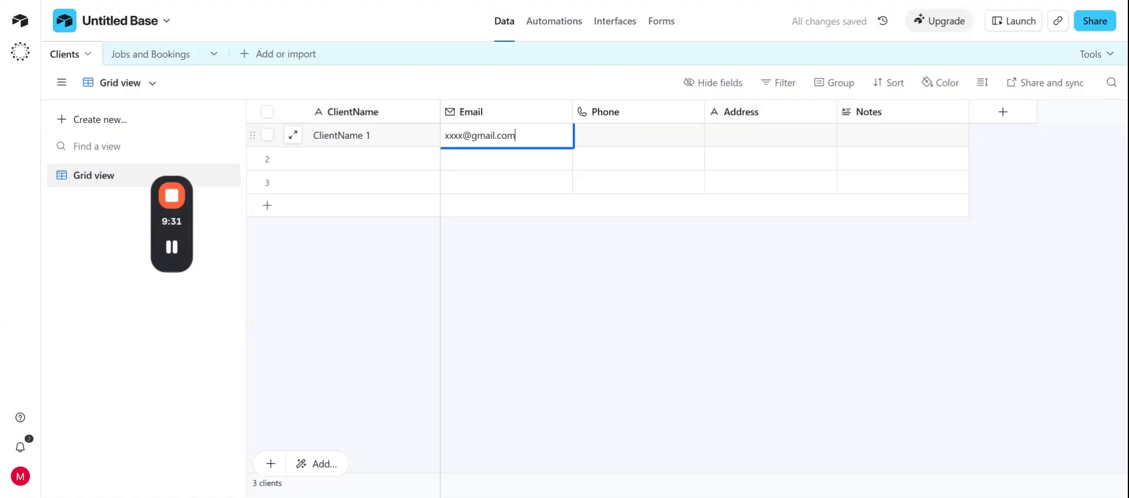
key(Tab)
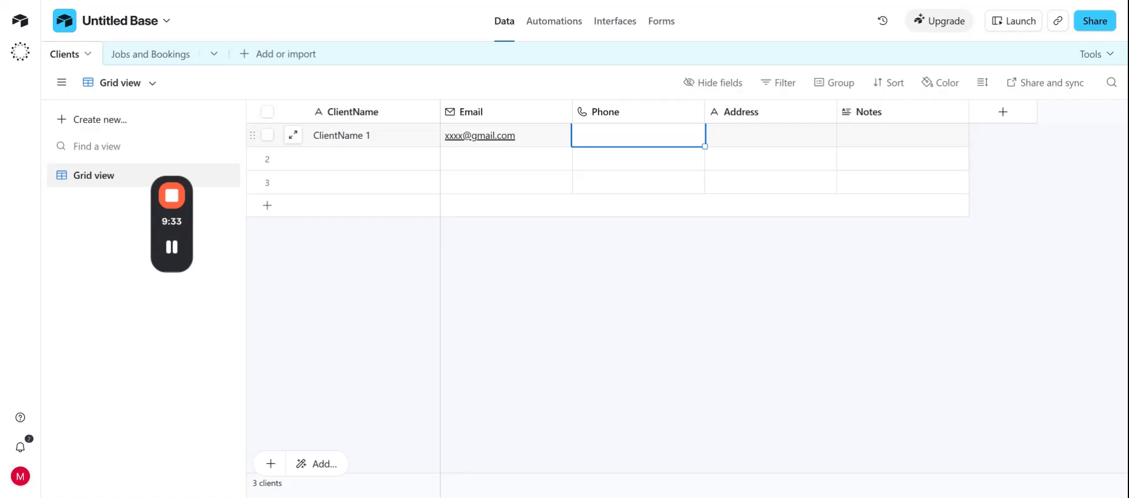
text(111)
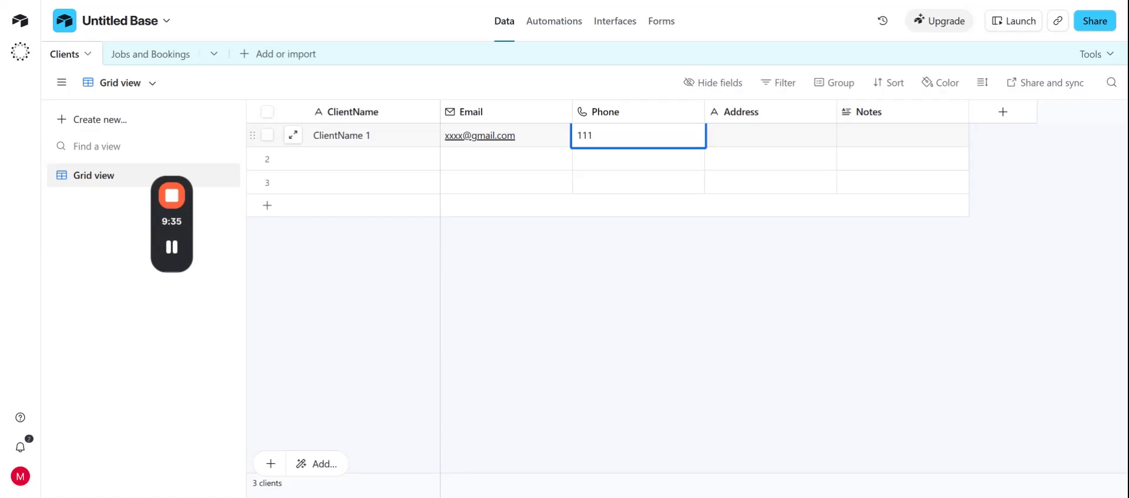
text(-55)
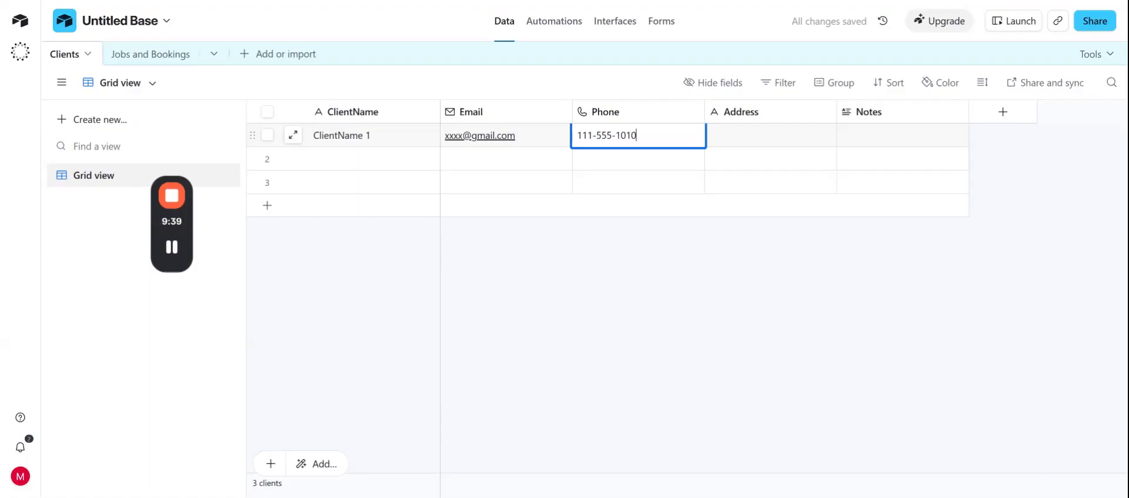
text(5-1010)
key(Tab)
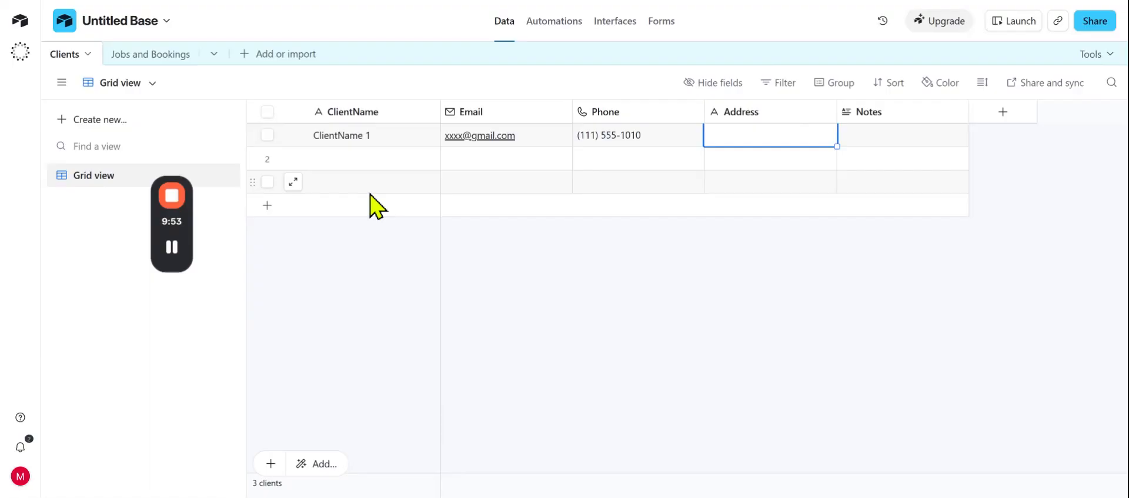
click(157, 55)
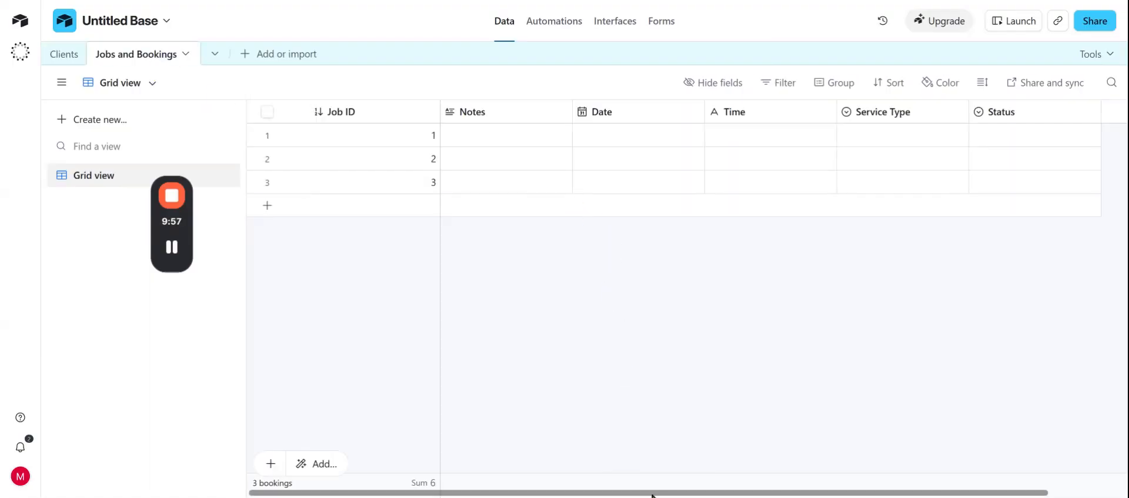
drag(651, 493, 786, 492)
drag(712, 494, 527, 493)
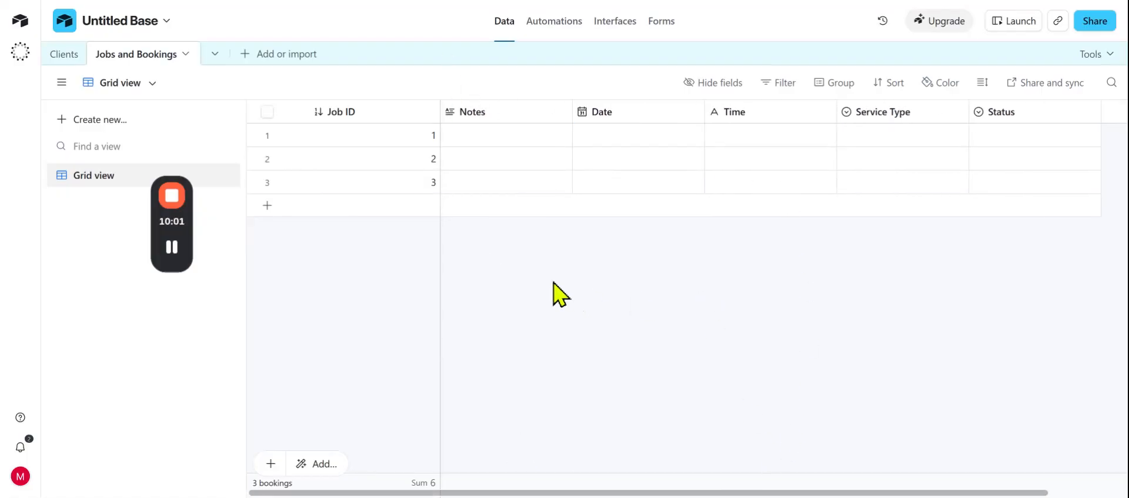
click(55, 53)
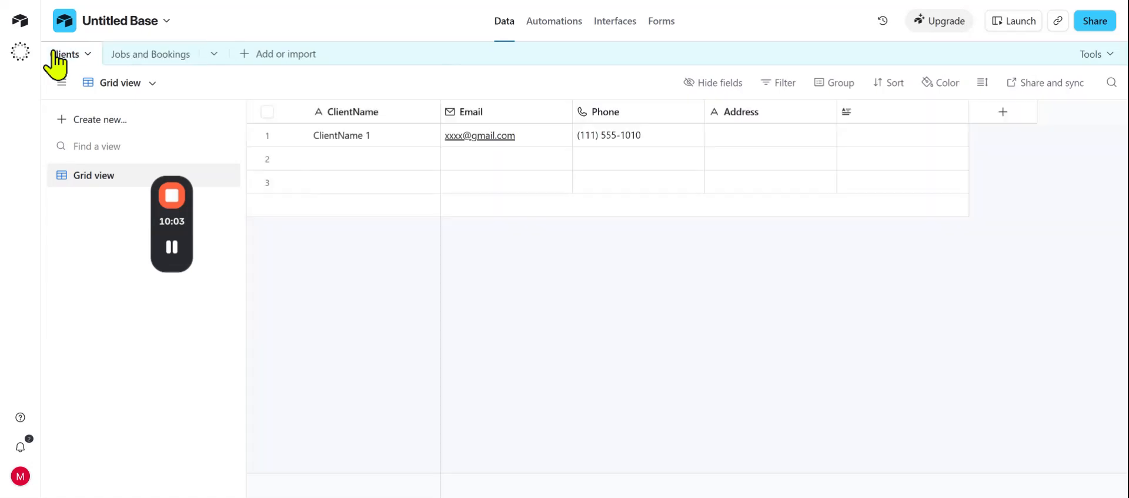
Add a field named ClientName to Jobs and Bookings that links to records in the Clients table, skipping the lookup fields.
click(112, 58)
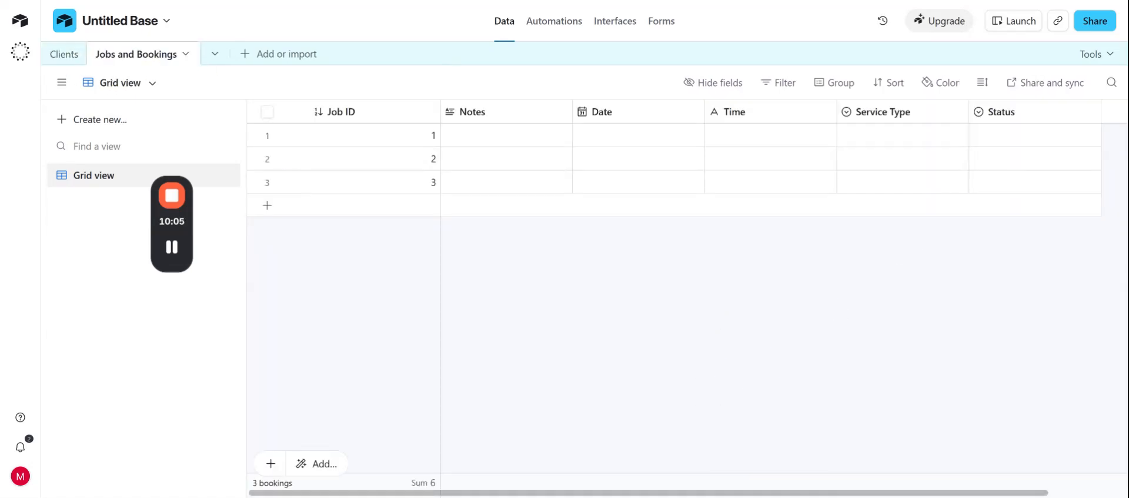
drag(807, 493, 953, 481)
click(1050, 111)
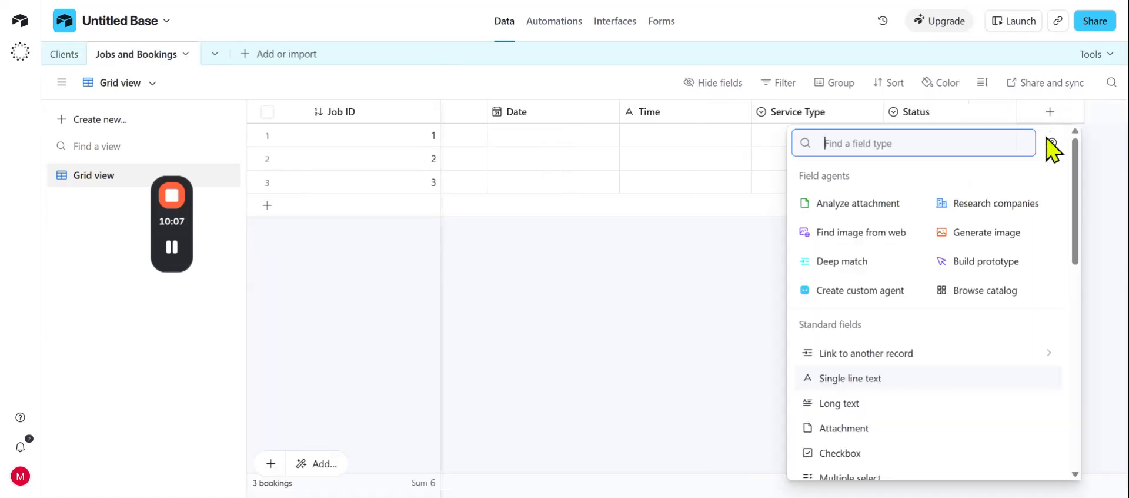
text(link)
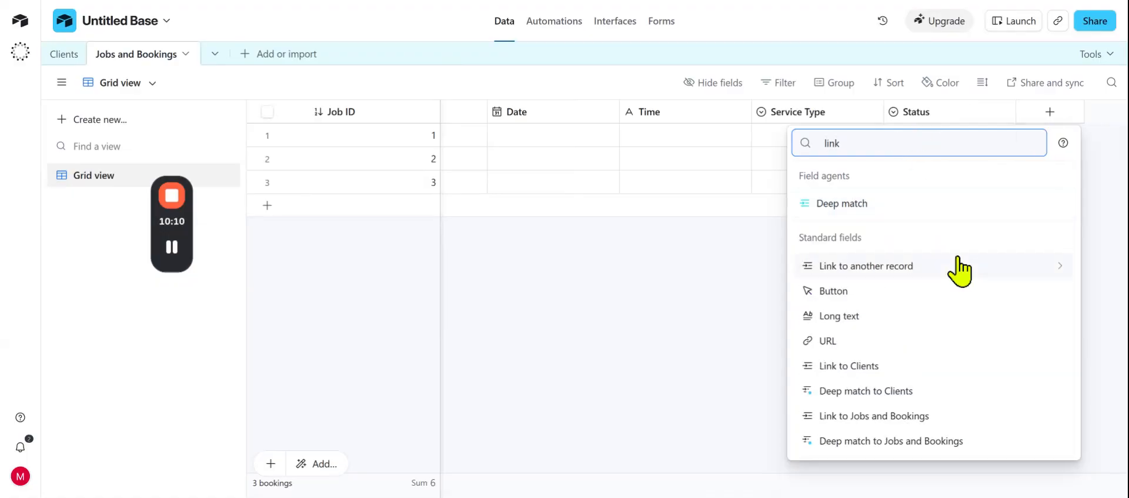
click(913, 266)
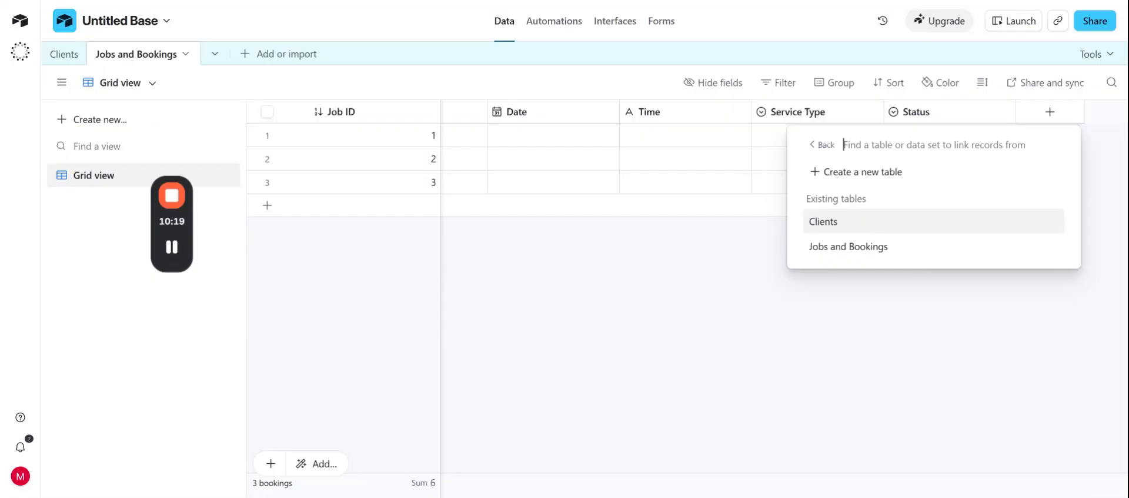
click(849, 222)
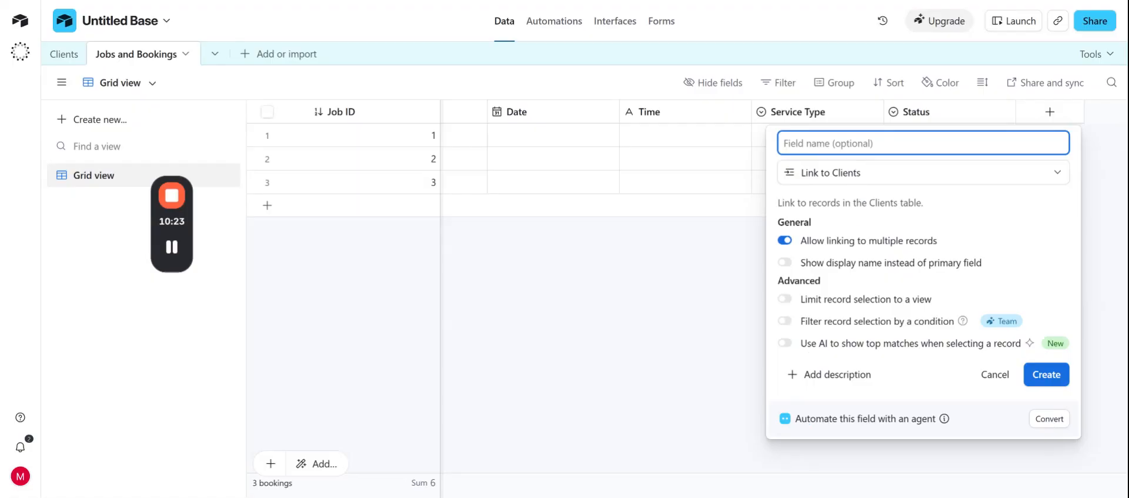
text(ClientName)
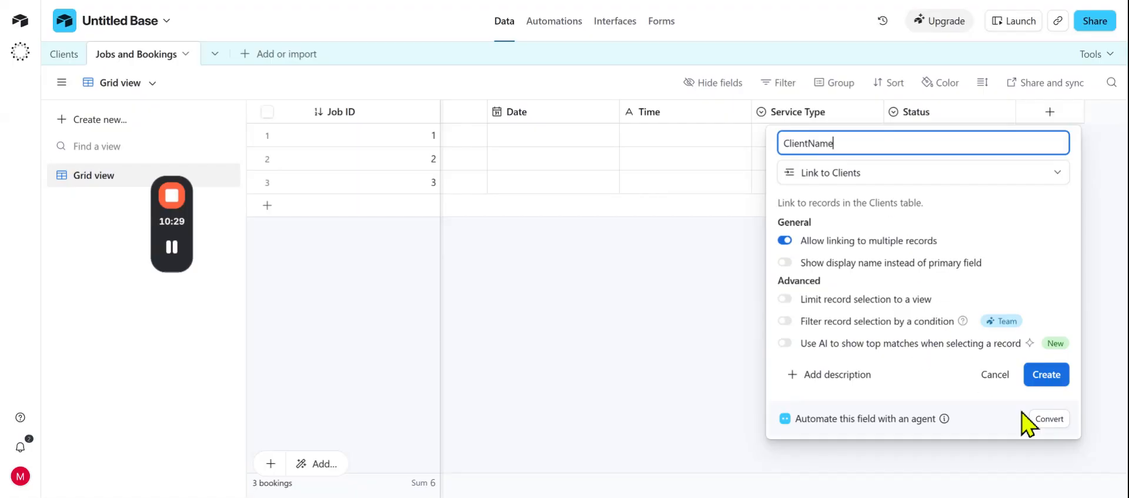
click(1046, 376)
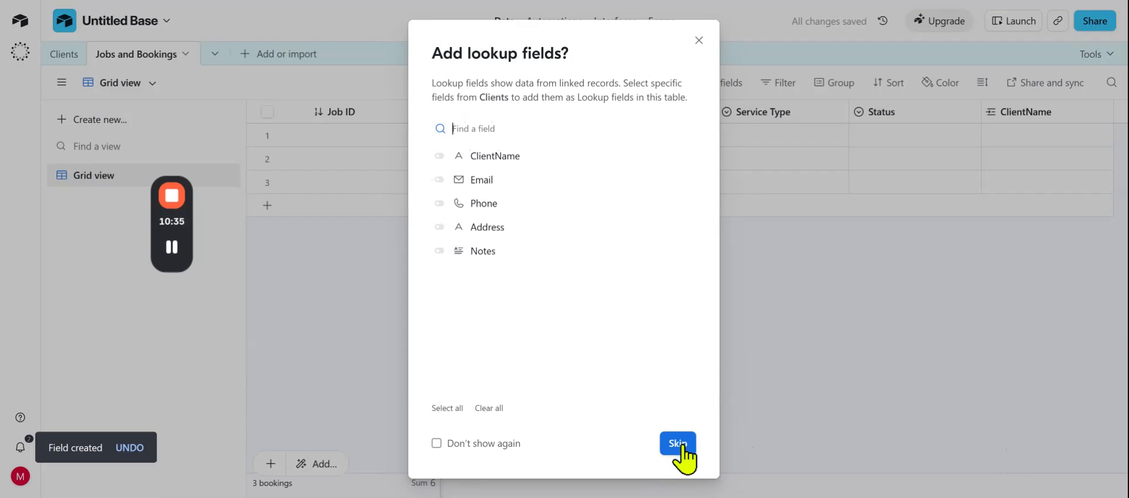
click(679, 447)
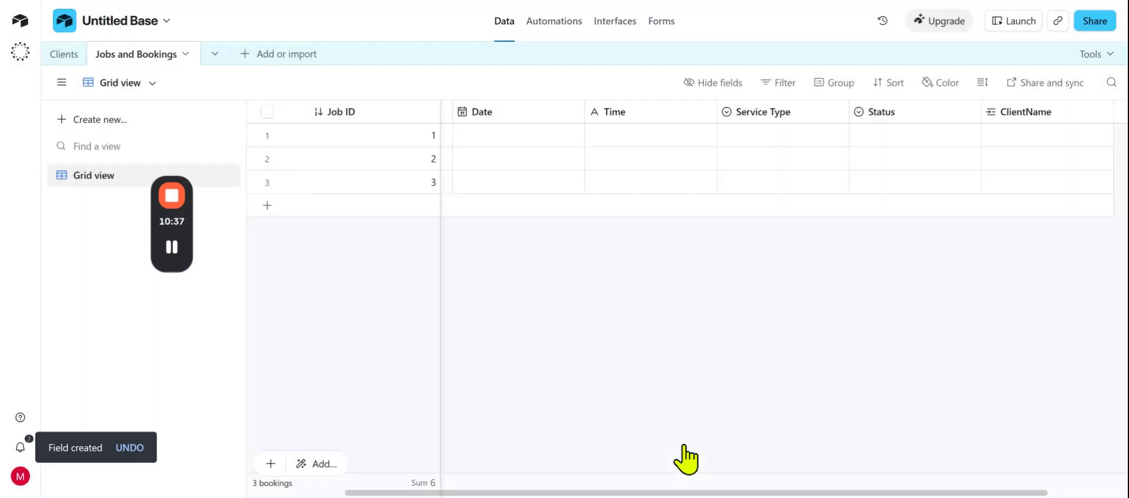
scroll(970, 223, right, 2)
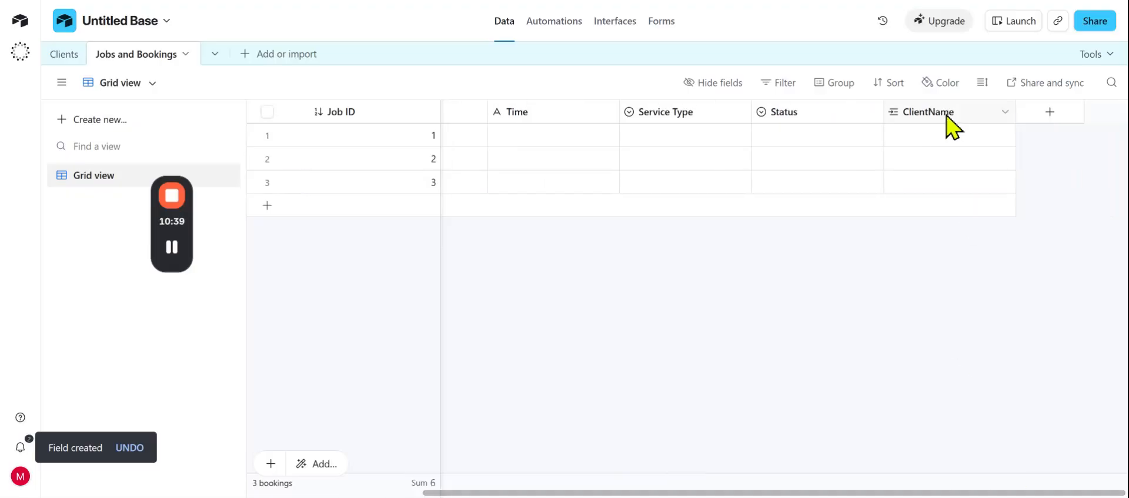
Link job 1 to the ClientName 1 record through the Jobs and Bookings field of the Clients table.
click(57, 59)
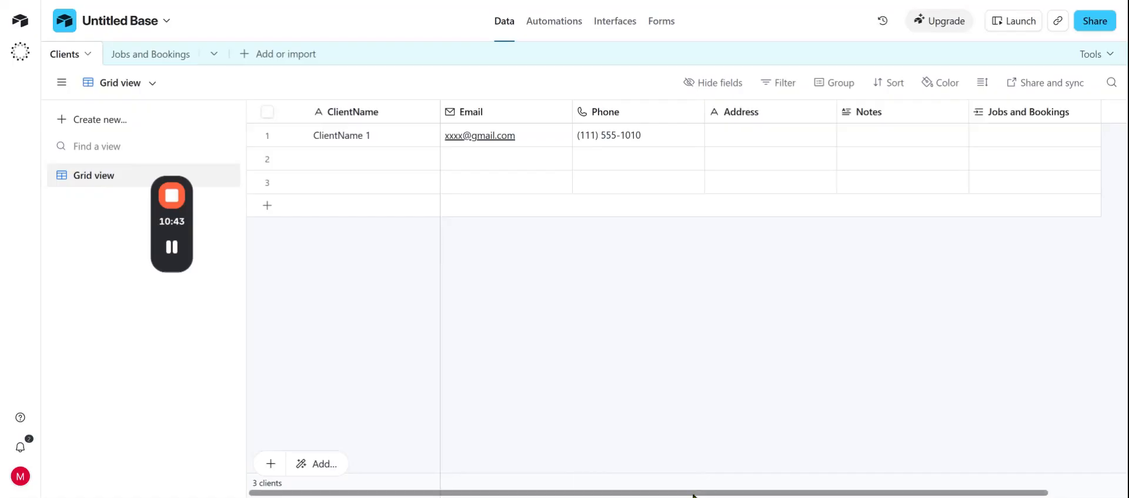
scroll(697, 493, right, 2)
click(929, 139)
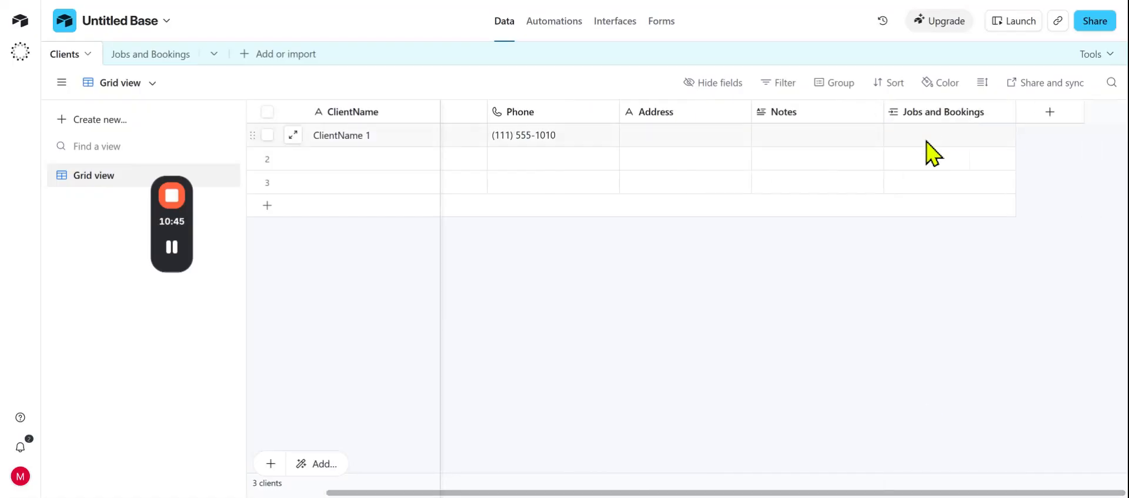
click(897, 137)
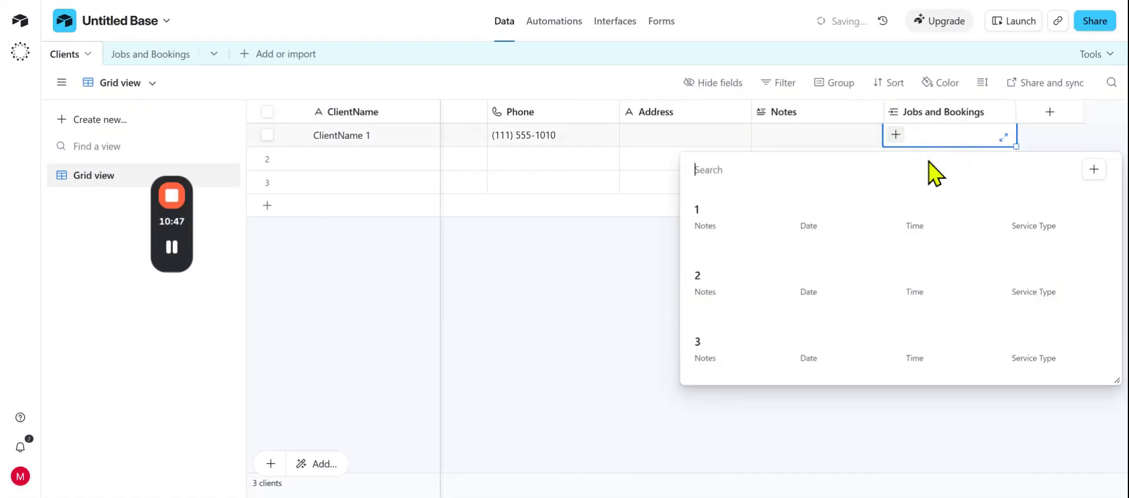
click(736, 238)
click(682, 360)
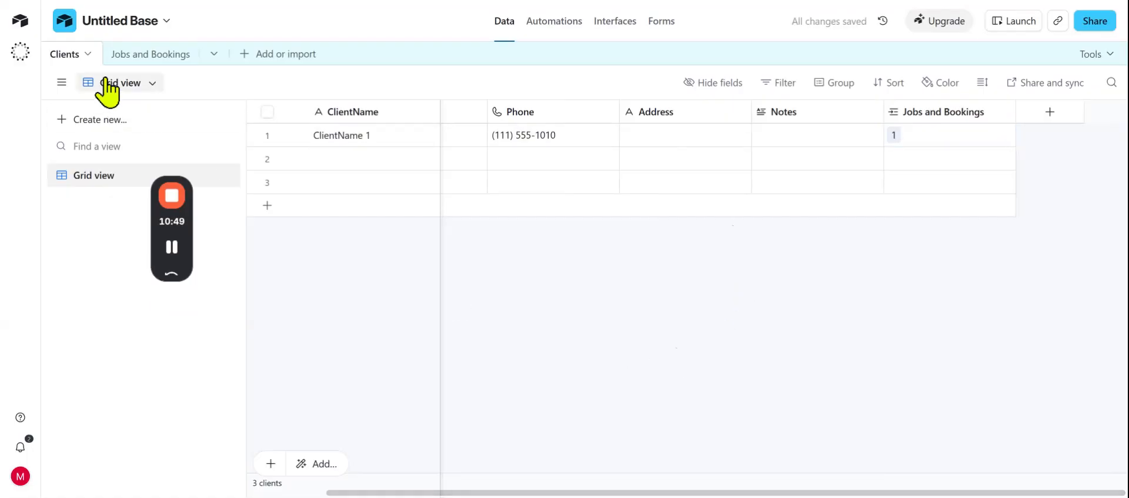
Check the linked client of job 1 in the Jobs and Bookings table and review the table's other fields.
click(142, 54)
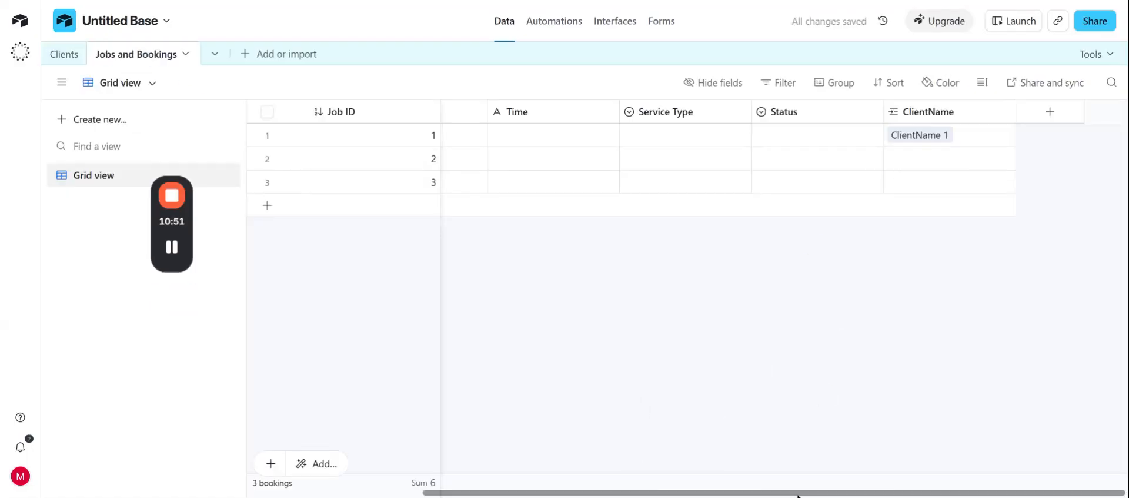
drag(553, 493, 378, 496)
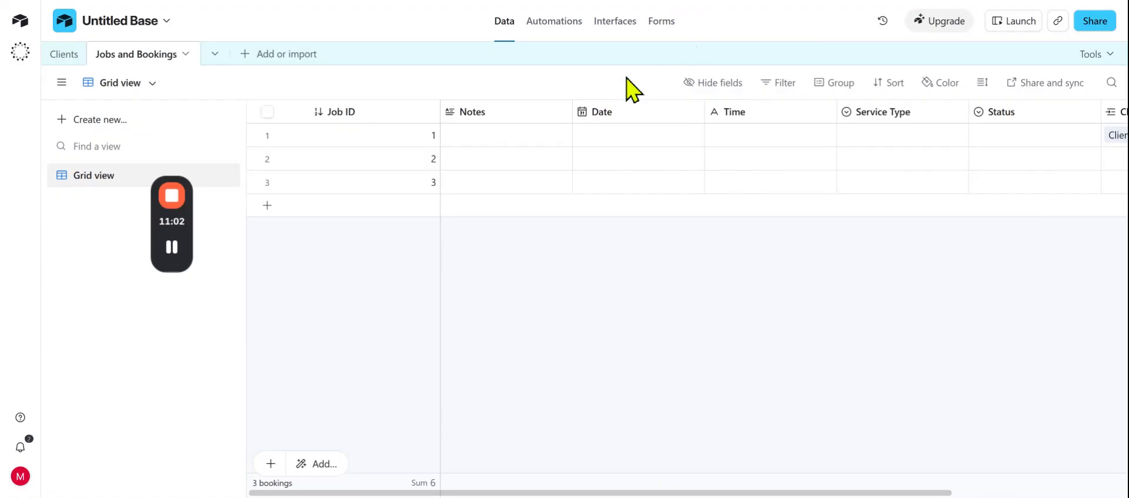
click(171, 246)
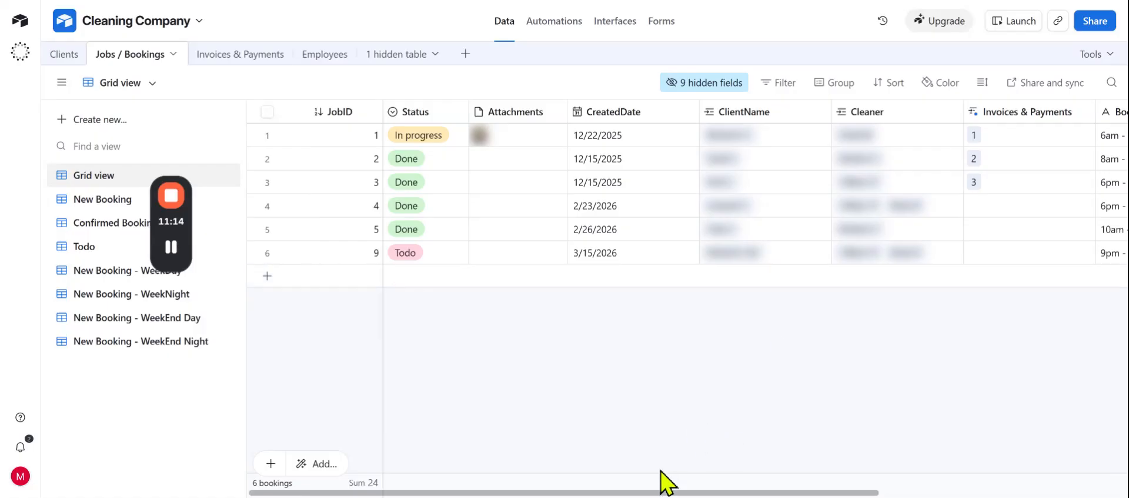
Review the Jobs / Bookings fields in the Cleaning Company base and the actions of its Assign Emp WD Booking automation.
drag(660, 492, 831, 492)
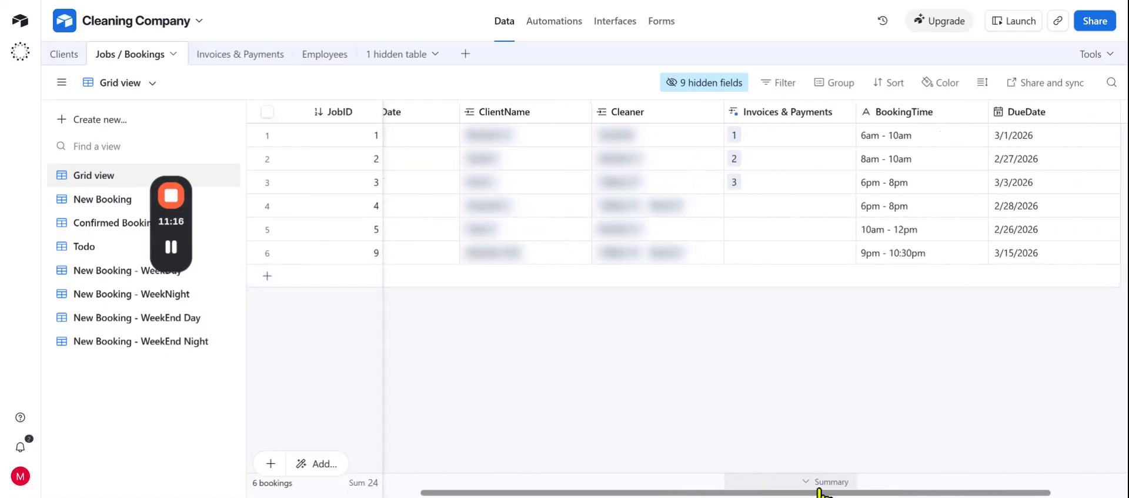
scroll(831, 491, left, 3)
scroll(721, 299, left, 1)
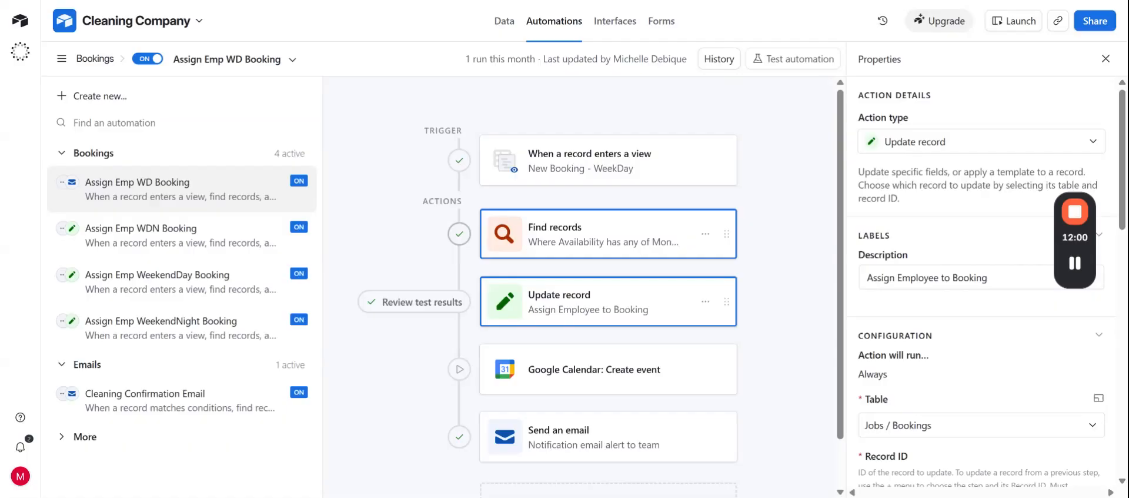
scroll(585, 247, down, 1)
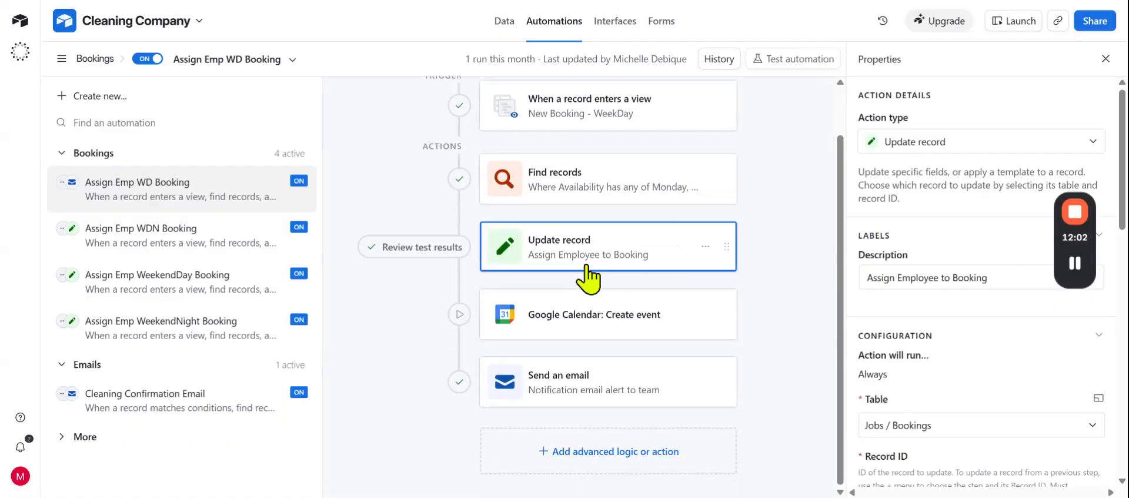